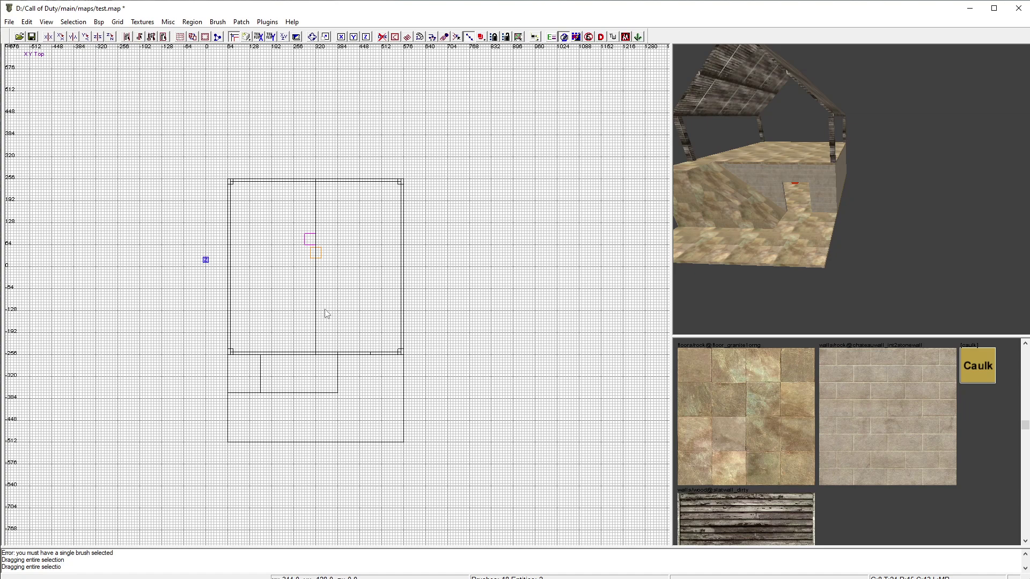
- Draw a 640 by 768 unit brush in the top view, flush against the building's east side
{"action": "scroll", "coordinate": [492, 272], "scroll_direction": "up", "scroll_amount": 1}
{"action": "right_click_drag", "start_coordinate": [440, 269], "coordinate": [296, 267]}
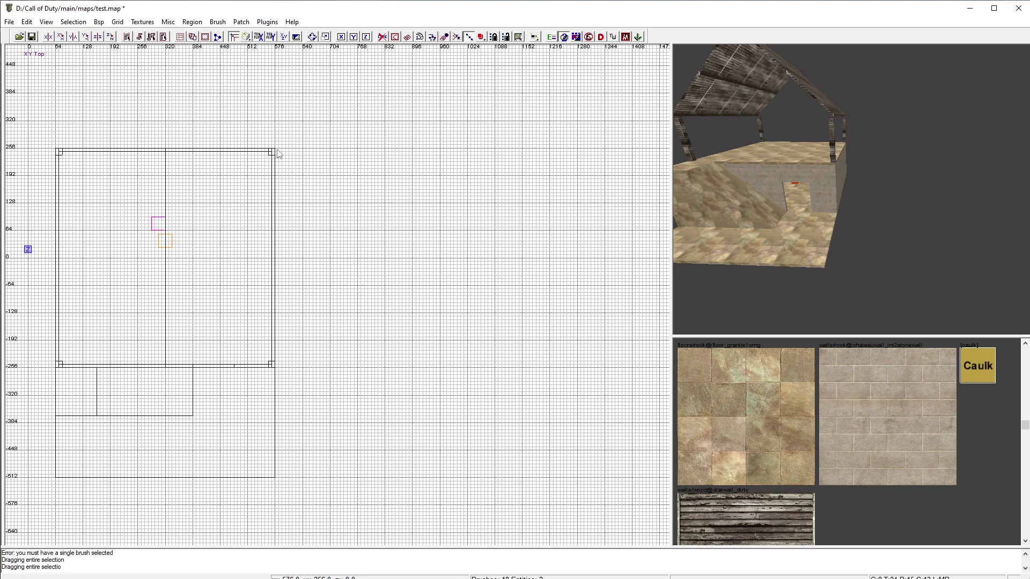
{"action": "mouse_move", "coordinate": [277, 152]}
{"action": "left_mouse_down"}
{"action": "mouse_move", "coordinate": [398, 282]}
{"action": "mouse_move", "coordinate": [478, 481]}
{"action": "mouse_move", "coordinate": [499, 470]}
{"action": "left_mouse_up"}
{"action": "left_click_drag", "start_coordinate": [545, 400], "coordinate": [661, 400]}
{"action": "scroll", "coordinate": [563, 392], "scroll_direction": "down", "scroll_amount": 2}
{"action": "mouse_move", "coordinate": [572, 328]}
{"action": "left_mouse_down"}
{"action": "mouse_move", "coordinate": [501, 331]}
{"action": "mouse_move", "coordinate": [514, 333]}
{"action": "left_mouse_up"}
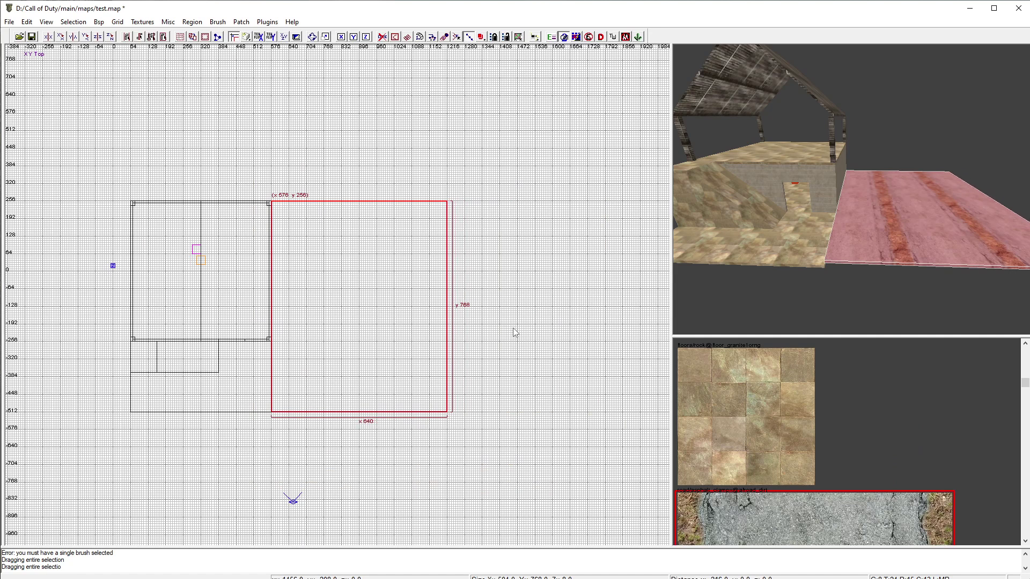
- Apply the caulk texture to the new brush
{"action": "scroll", "coordinate": [843, 400], "scroll_direction": "down", "scroll_amount": 3}
{"action": "scroll", "coordinate": [848, 411], "scroll_direction": "up", "scroll_amount": 1}
{"action": "left_click", "coordinate": [836, 482]}
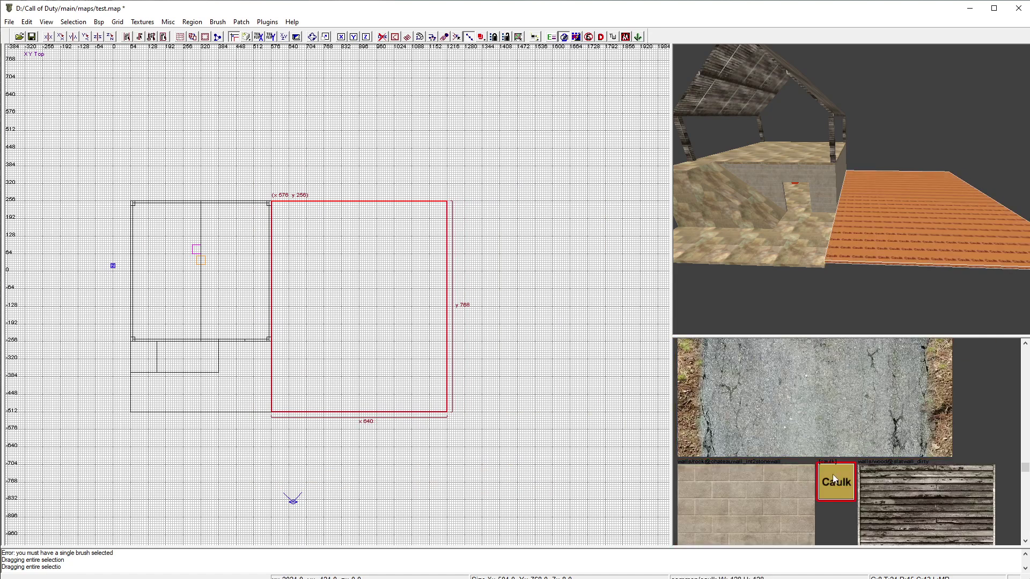
- Convert the caulk brush into a simple terrain mesh with a density of 15 by 15
{"action": "left_click", "coordinate": [241, 22]}
{"action": "mouse_move", "coordinate": [241, 46]}
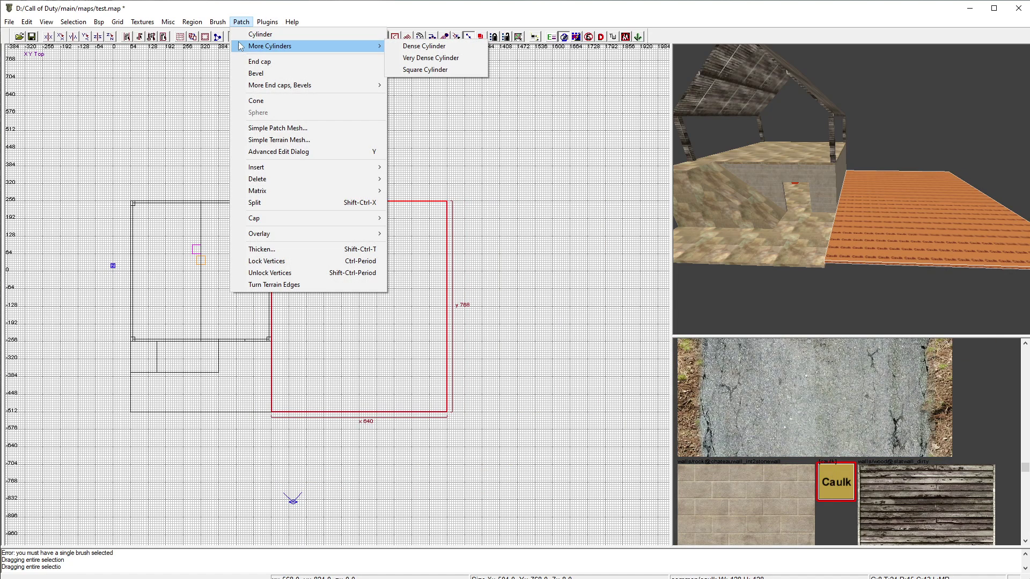
{"action": "left_click", "coordinate": [304, 144]}
{"action": "left_click", "coordinate": [516, 293]}
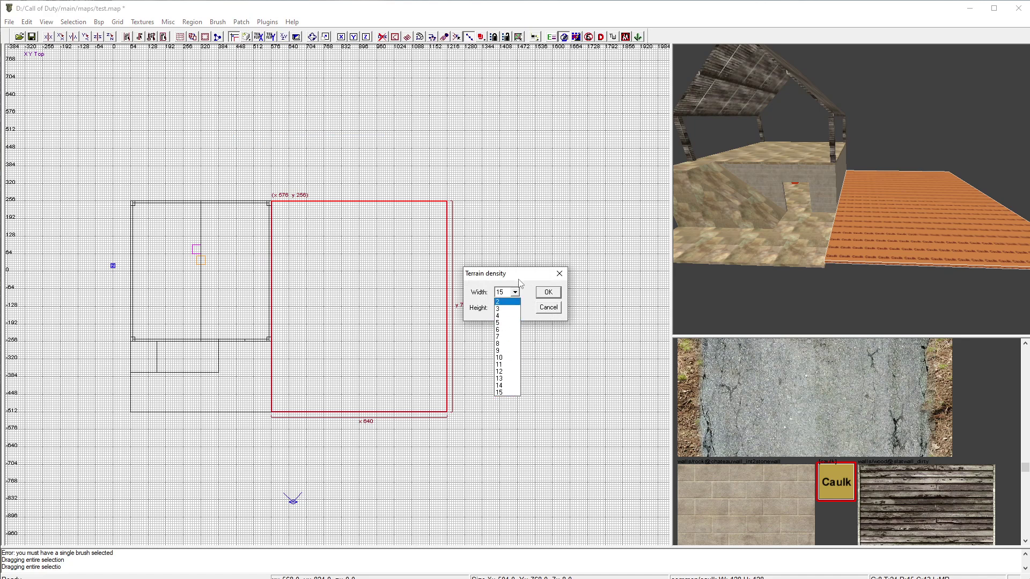
{"action": "left_click", "coordinate": [519, 279]}
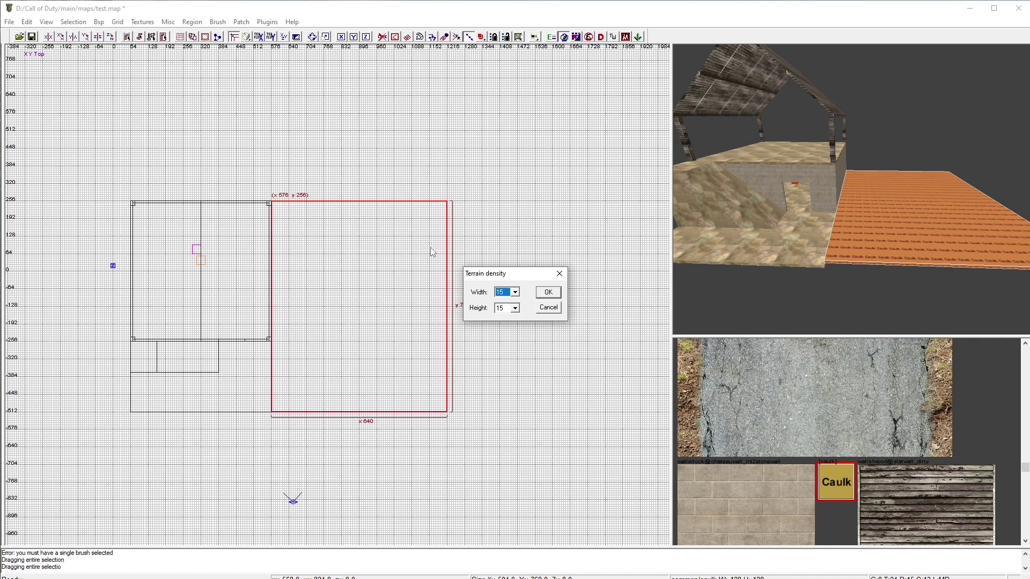
{"action": "left_click", "coordinate": [548, 292]}
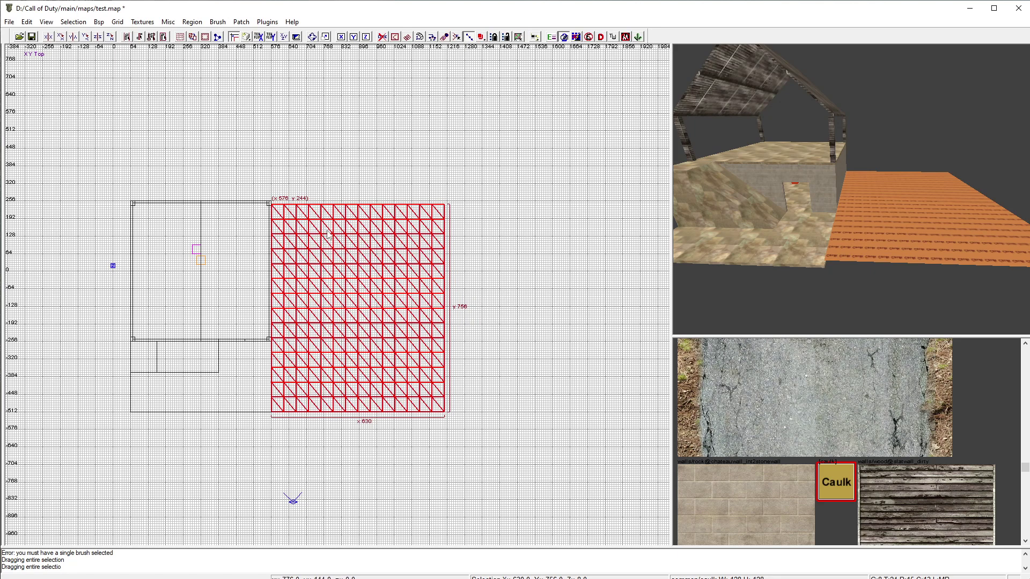
- Reselect the terrain mesh and load the normandy ground texture set
{"action": "mouse_move", "coordinate": [867, 215]}
{"action": "right_mouse_down"}
{"action": "mouse_move", "coordinate": [901, 198]}
{"action": "mouse_move", "coordinate": [906, 220]}
{"action": "mouse_move", "coordinate": [880, 209]}
{"action": "right_mouse_up"}
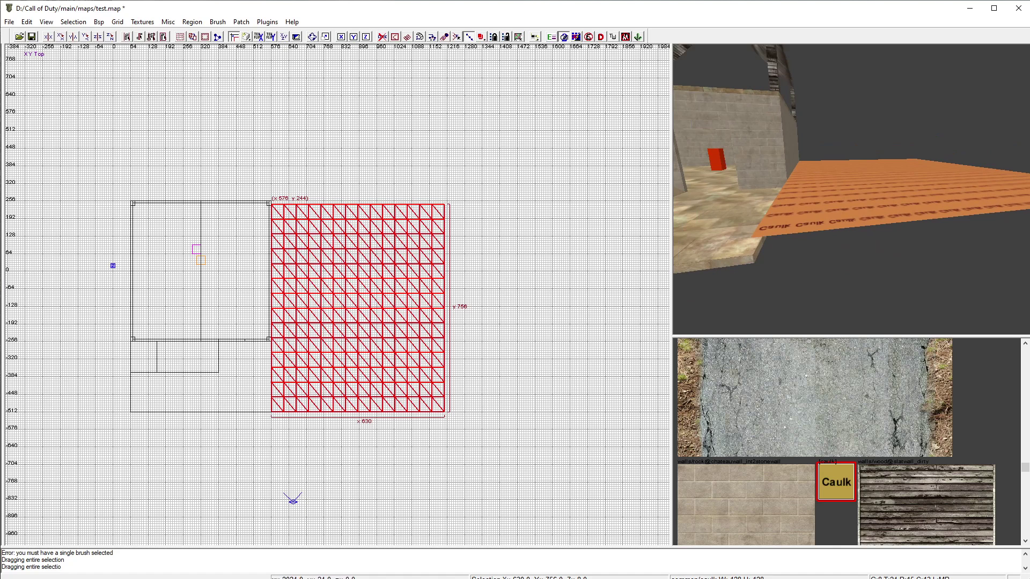
{"action": "key", "text": "Escape"}
{"action": "left_click", "coordinate": [851, 214], "text": "shift"}
{"action": "scroll", "coordinate": [828, 387], "scroll_direction": "up", "scroll_amount": 5}
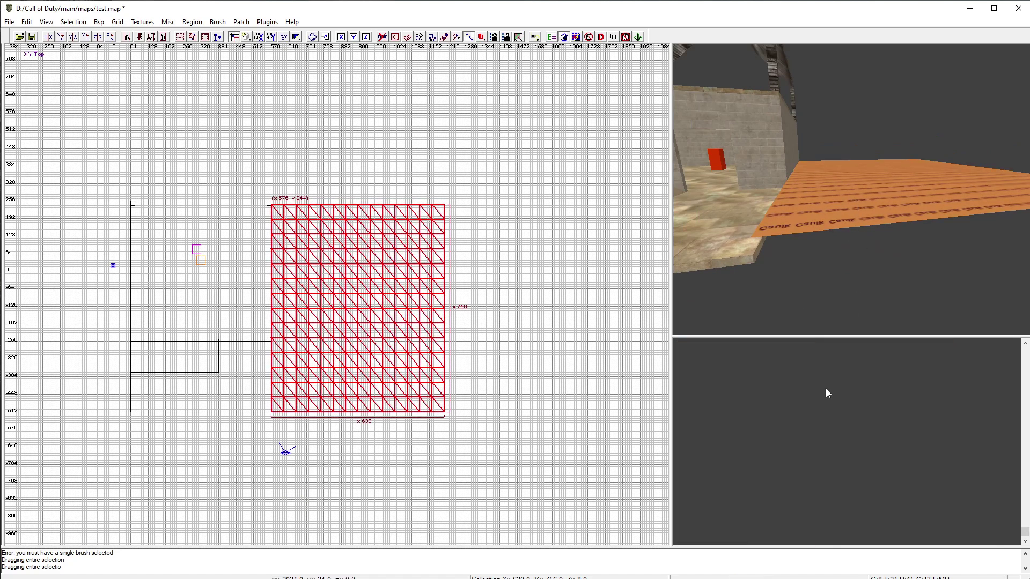
{"action": "left_click", "coordinate": [142, 21]}
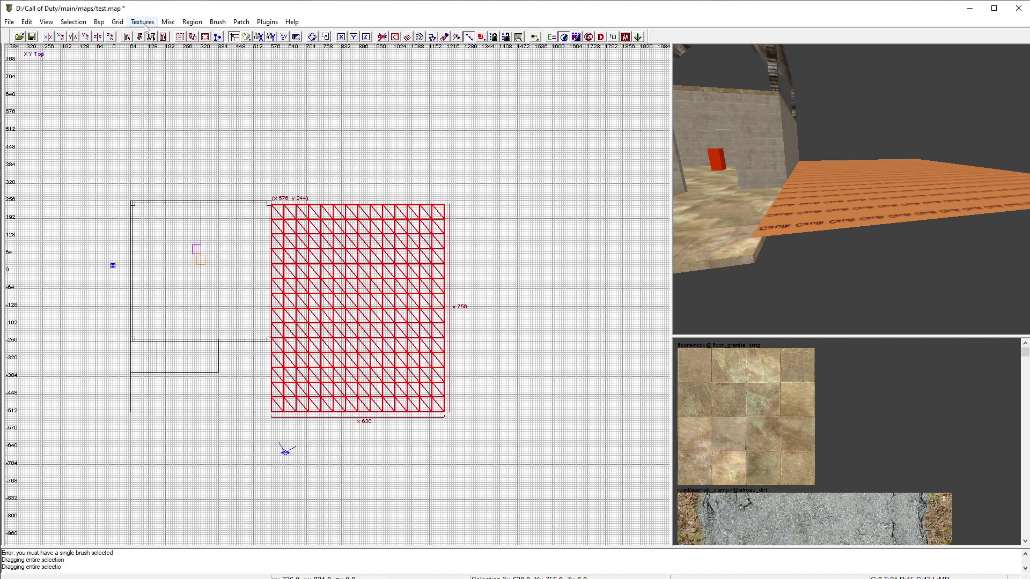
{"action": "mouse_move", "coordinate": [185, 290]}
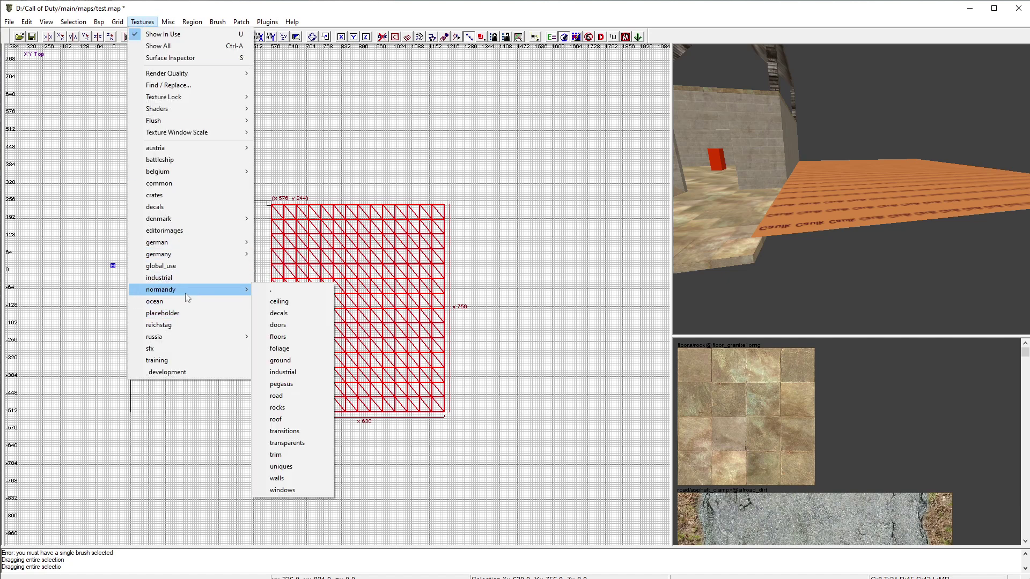
{"action": "left_click", "coordinate": [280, 360]}
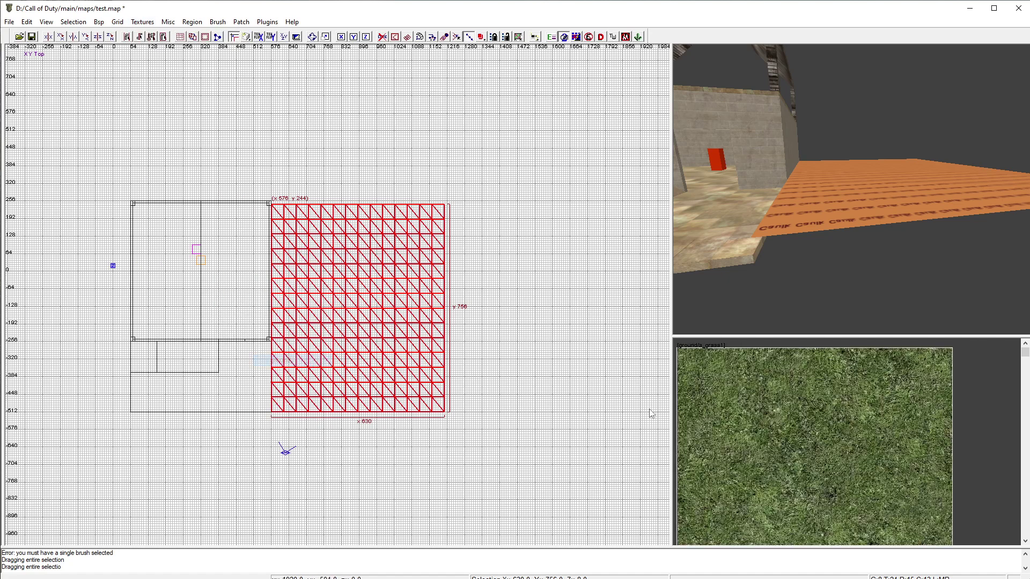
- Enlarge the 3D and texture views and examine the available ground textures for the terrain
{"action": "left_click_drag", "start_coordinate": [671, 345], "coordinate": [379, 345]}
{"action": "scroll", "coordinate": [635, 408], "scroll_direction": "down", "scroll_amount": 3}
{"action": "scroll", "coordinate": [706, 390], "scroll_direction": "down", "scroll_amount": 6}
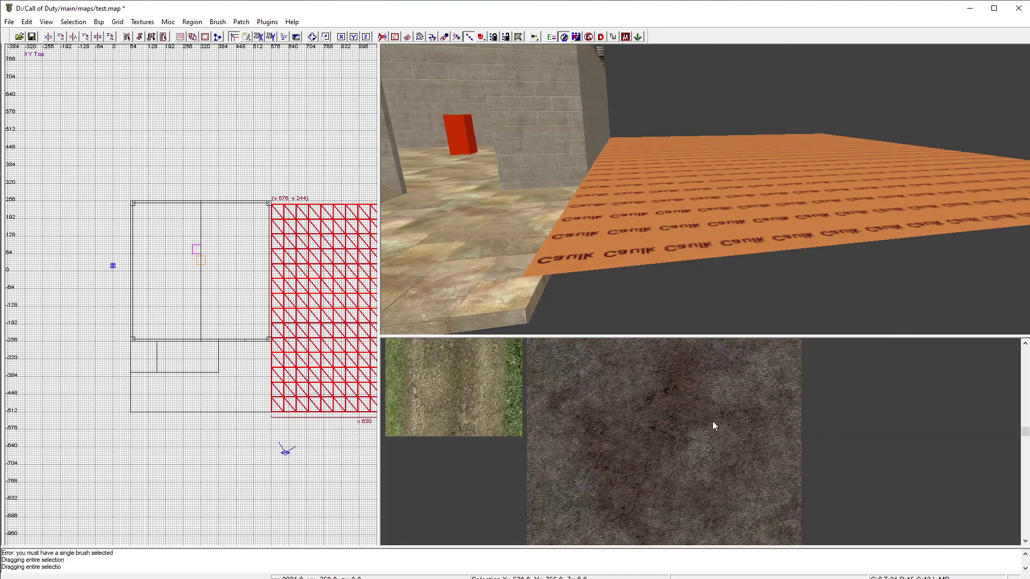
{"action": "scroll", "coordinate": [712, 421], "scroll_direction": "down", "scroll_amount": 8}
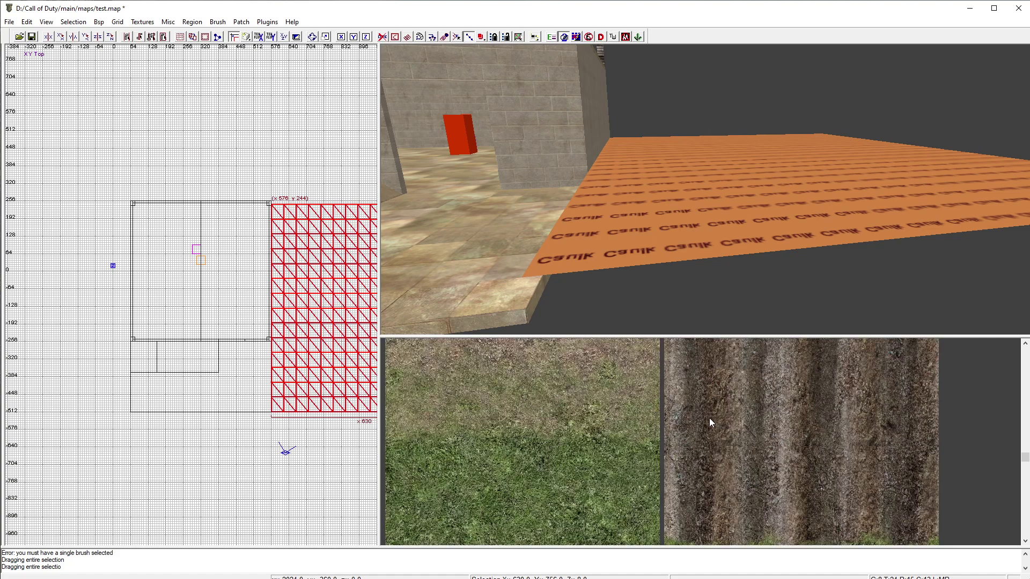
{"action": "scroll", "coordinate": [709, 423], "scroll_direction": "down", "scroll_amount": 6}
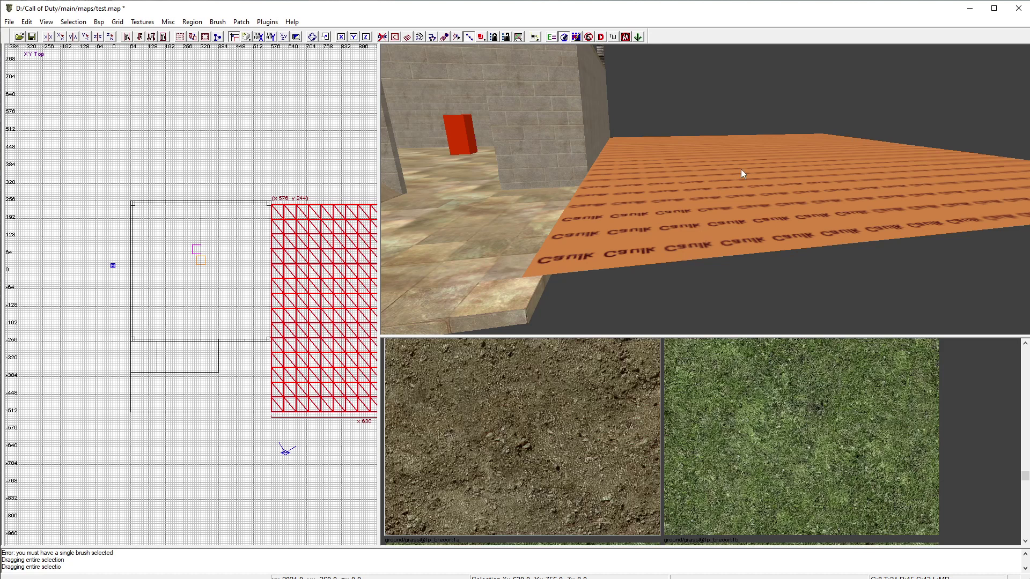
{"action": "scroll", "coordinate": [713, 402], "scroll_direction": "up", "scroll_amount": 3}
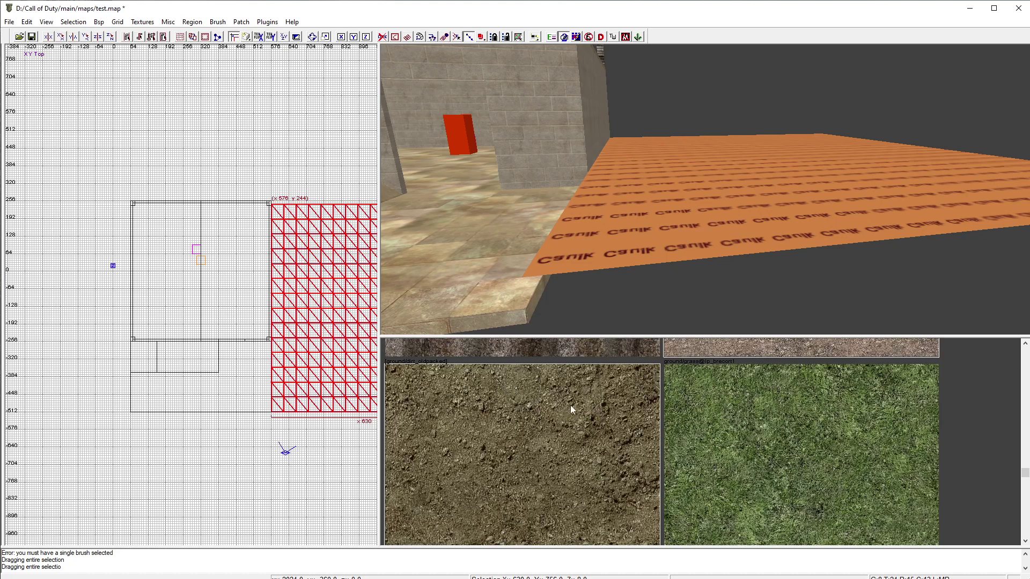
{"action": "scroll", "coordinate": [750, 375], "scroll_direction": "up", "scroll_amount": 2}
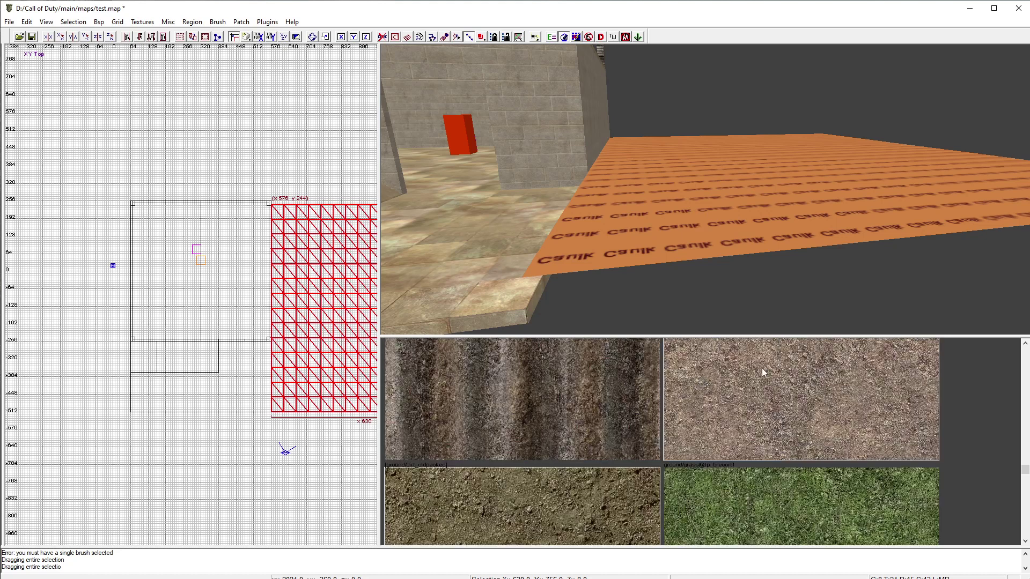
{"action": "scroll", "coordinate": [714, 440], "scroll_direction": "down", "scroll_amount": 2}
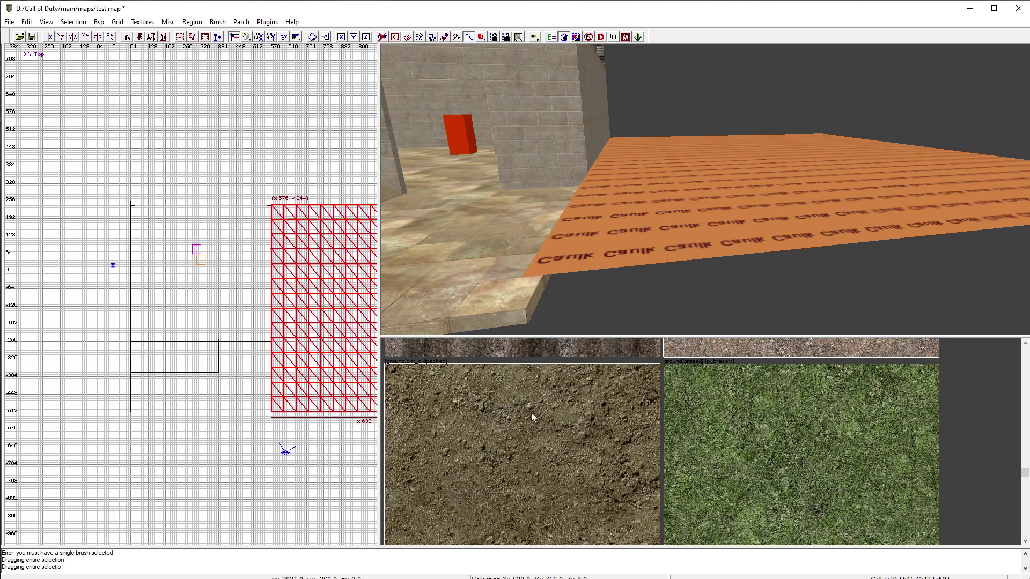
- Try the dirt texture on the terrain mesh, and replace it with the neighbouring plain green grass texture
{"action": "left_click", "coordinate": [568, 447]}
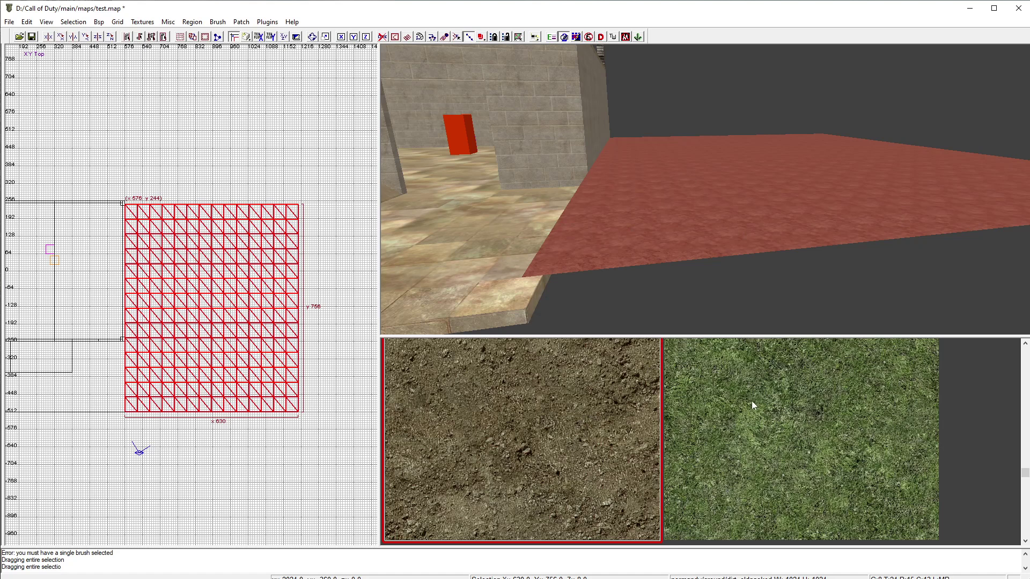
{"action": "scroll", "coordinate": [693, 414], "scroll_direction": "up", "scroll_amount": 1}
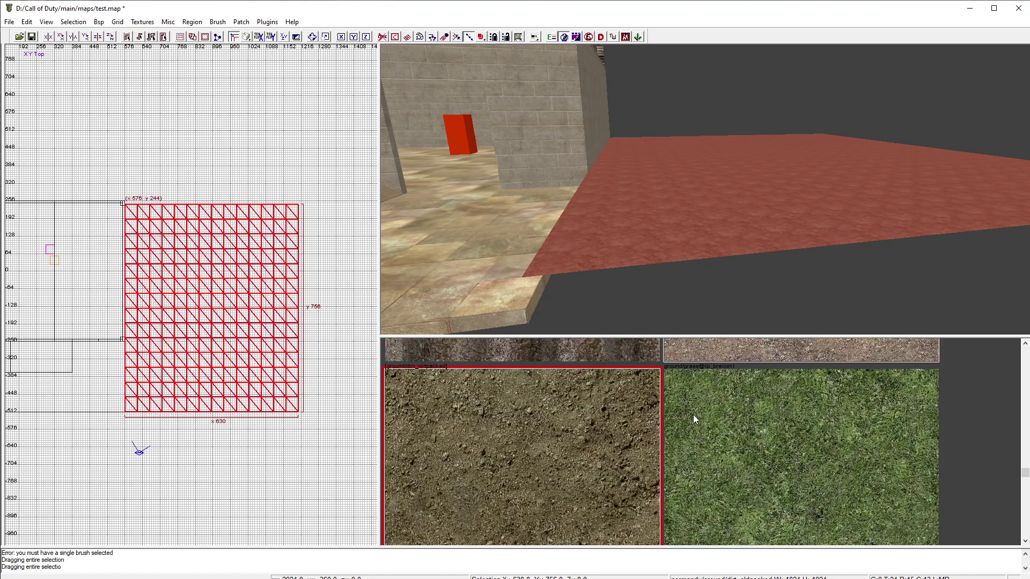
{"action": "left_click", "coordinate": [761, 419]}
{"action": "scroll", "coordinate": [758, 418], "scroll_direction": "down", "scroll_amount": 1}
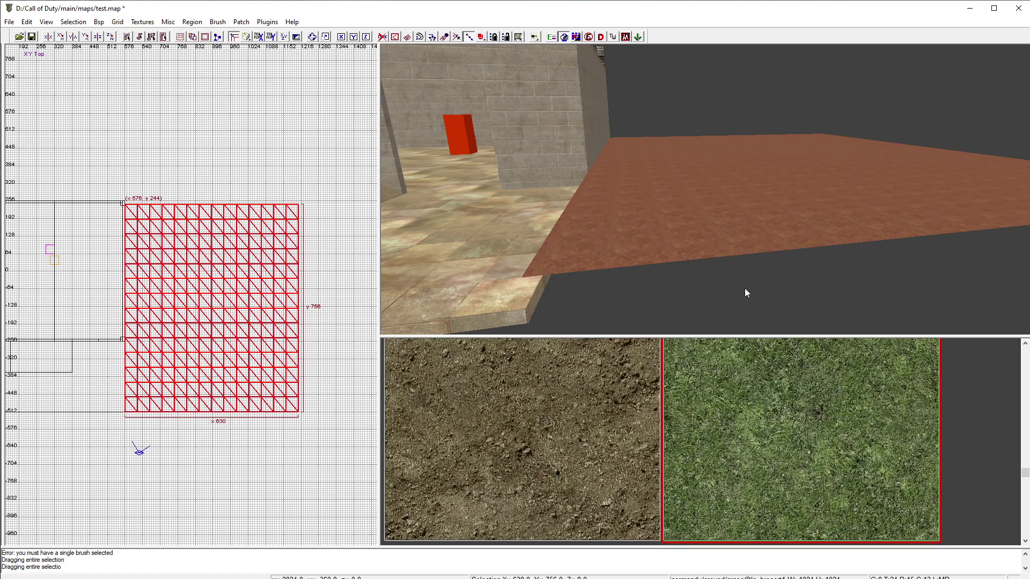
- Lower the terrain mesh 16 units in the front view to the building's floor level and deselect it
{"action": "scroll", "coordinate": [745, 288], "scroll_direction": "up", "scroll_amount": 3}
{"action": "key", "text": "ctrl+Tab"}
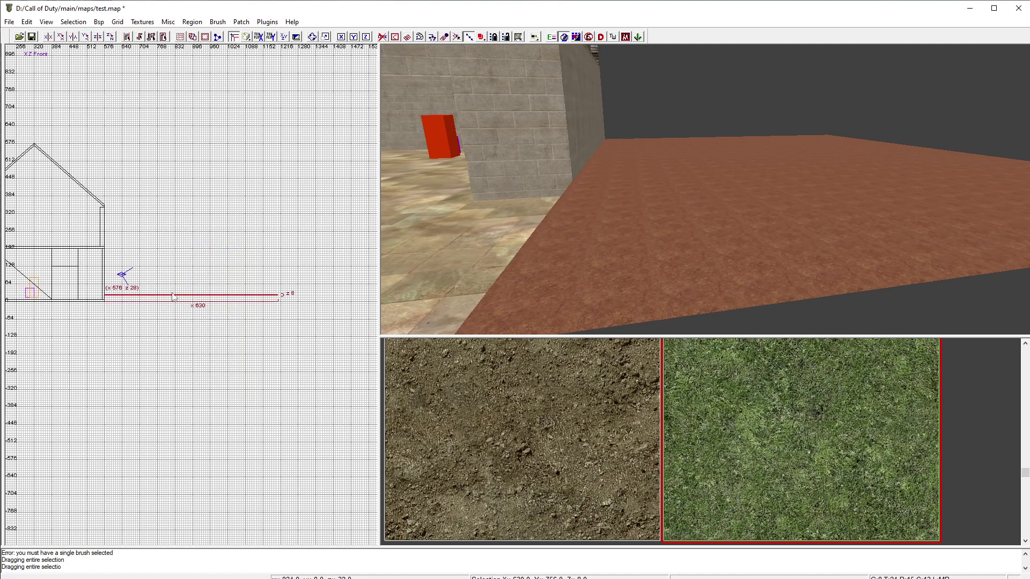
{"action": "scroll", "coordinate": [121, 336], "scroll_direction": "up", "scroll_amount": 2}
{"action": "left_click_drag", "start_coordinate": [144, 339], "coordinate": [143, 356]}
{"action": "mouse_move", "coordinate": [670, 265]}
{"action": "right_mouse_down"}
{"action": "mouse_move", "coordinate": [675, 274]}
{"action": "mouse_move", "coordinate": [644, 273]}
{"action": "mouse_move", "coordinate": [804, 273]}
{"action": "mouse_move", "coordinate": [628, 303]}
{"action": "right_mouse_up"}
{"action": "key", "text": "Escape"}
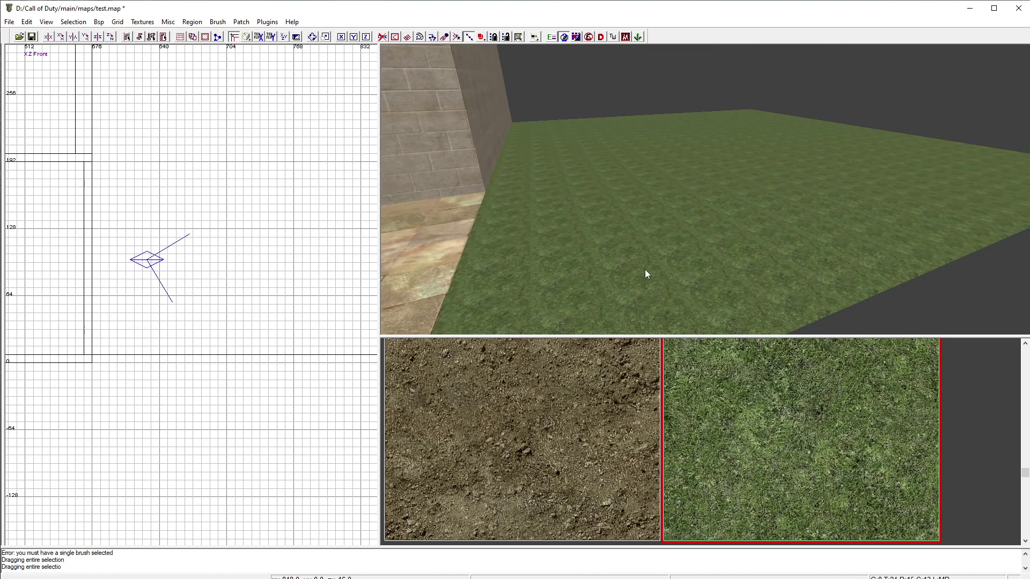
- Adjust the grass texture's mapping on the terrain mesh through its surface properties and deselect the mesh
{"action": "left_click", "coordinate": [644, 268], "text": "shift"}
{"action": "key", "text": "s"}
{"action": "left_click", "coordinate": [412, 326]}
{"action": "key", "text": "Escape"}
- Select the grass terrain mesh again and turn on vertex editing for it
{"action": "right_click_drag", "start_coordinate": [733, 251], "coordinate": [733, 333]}
{"action": "right_click_drag", "start_coordinate": [759, 260], "coordinate": [757, 225]}
{"action": "right_click_drag", "start_coordinate": [732, 265], "coordinate": [696, 245]}
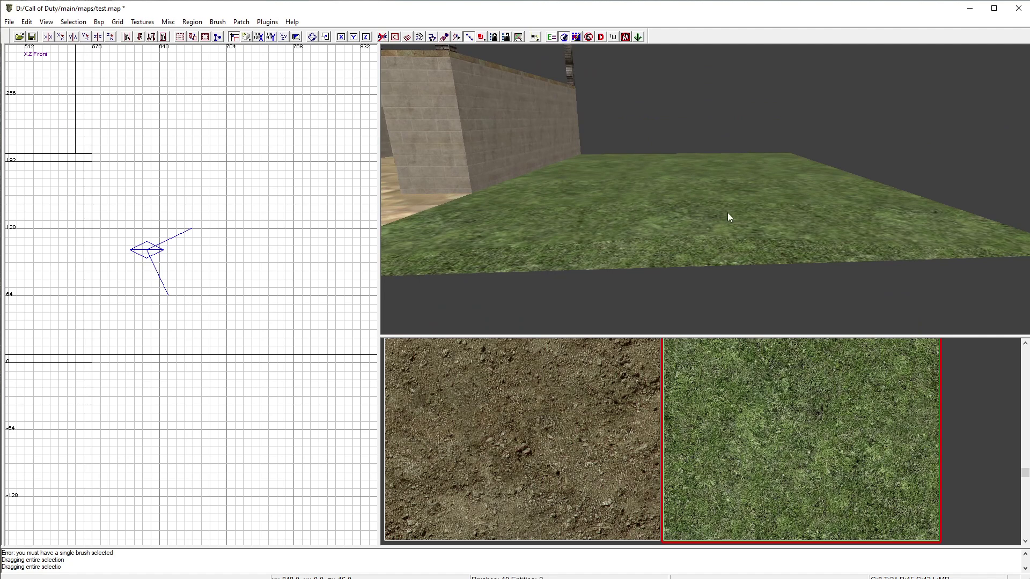
{"action": "right_click_drag", "start_coordinate": [729, 205], "coordinate": [703, 195]}
{"action": "right_click_drag", "start_coordinate": [703, 268], "coordinate": [717, 253], "text": "ctrl"}
{"action": "left_click", "coordinate": [717, 259], "text": "shift"}
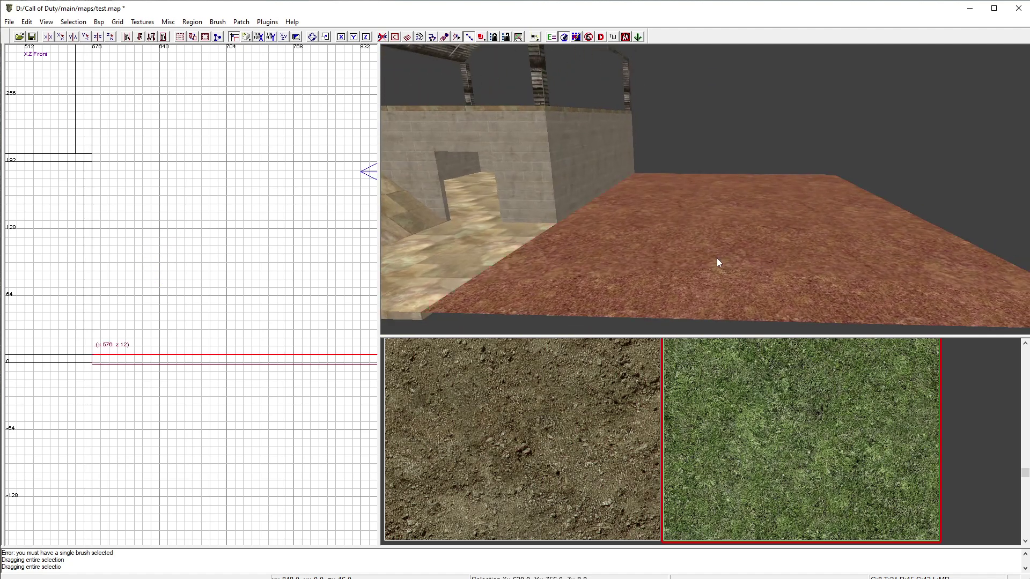
{"action": "right_click_drag", "start_coordinate": [255, 320], "coordinate": [94, 323]}
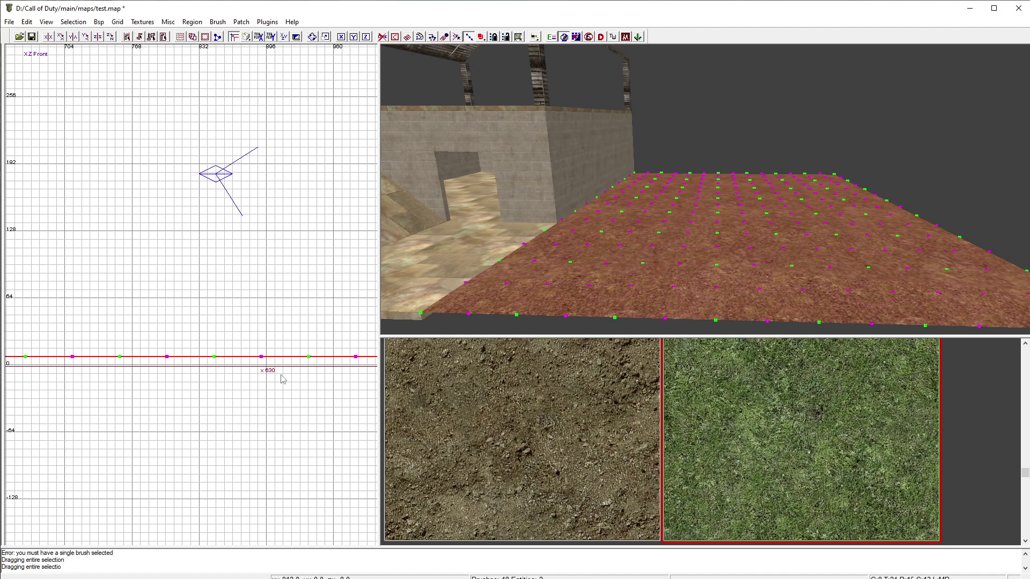
- Pull a single vertex on the mesh's near edge down below the ground in the front view, and undo the move
{"action": "key", "text": "ctrl+Tab"}
{"action": "key", "text": "ctrl+Tab"}
{"action": "key", "text": "ctrl+Tab"}
{"action": "scroll", "coordinate": [249, 370], "scroll_direction": "down", "scroll_amount": 10}
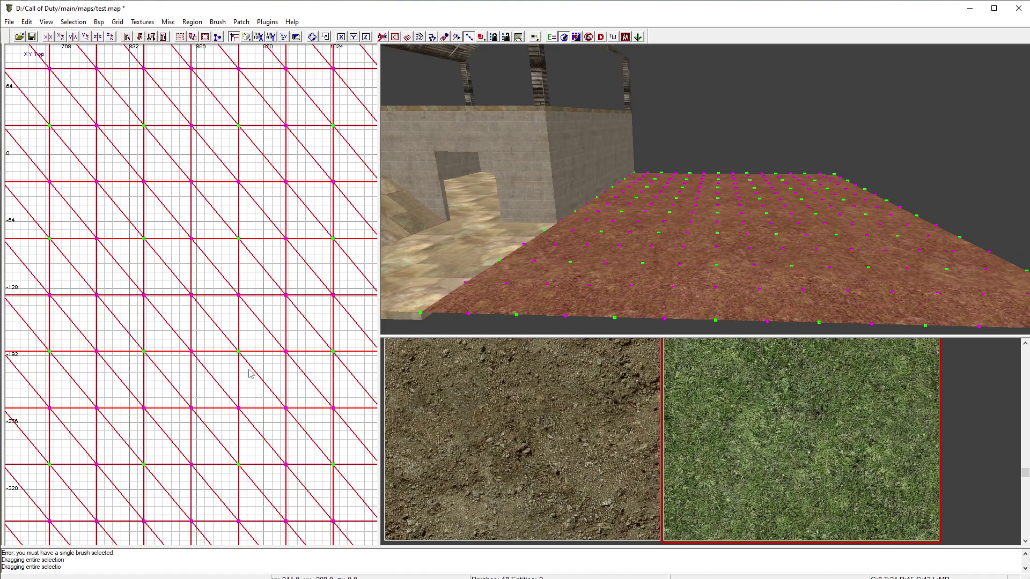
{"action": "right_click_drag", "start_coordinate": [193, 337], "coordinate": [192, 326]}
{"action": "scroll", "coordinate": [183, 351], "scroll_direction": "up", "scroll_amount": 3}
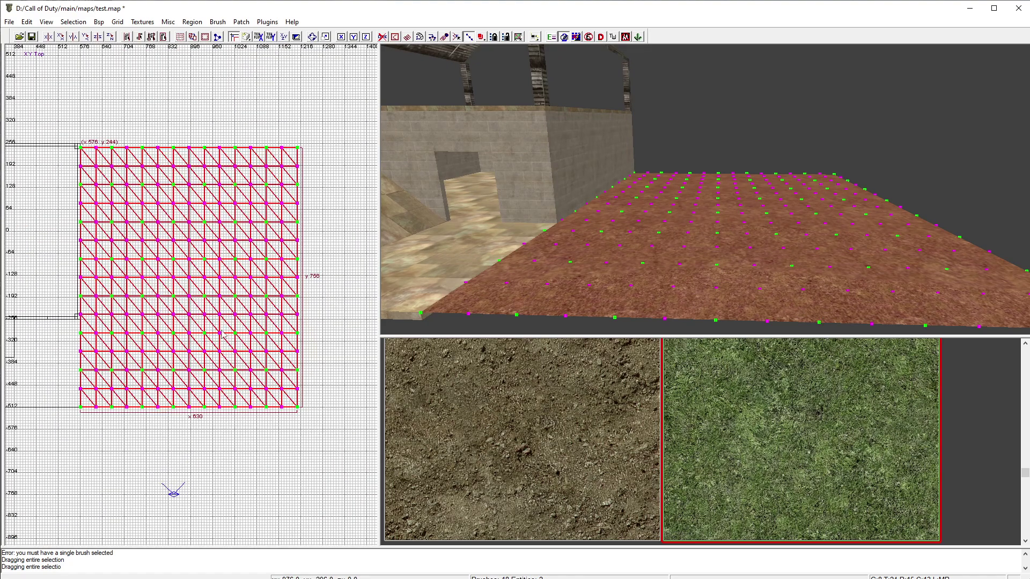
{"action": "scroll", "coordinate": [215, 421], "scroll_direction": "up", "scroll_amount": 1}
{"action": "right_click_drag", "start_coordinate": [618, 283], "coordinate": [618, 322], "text": "ctrl"}
{"action": "left_click_drag", "start_coordinate": [179, 436], "coordinate": [211, 420]}
{"action": "scroll", "coordinate": [153, 444], "scroll_direction": "up", "scroll_amount": 3}
{"action": "right_click_drag", "start_coordinate": [190, 422], "coordinate": [160, 249]}
{"action": "key", "text": "ctrl+Tab"}
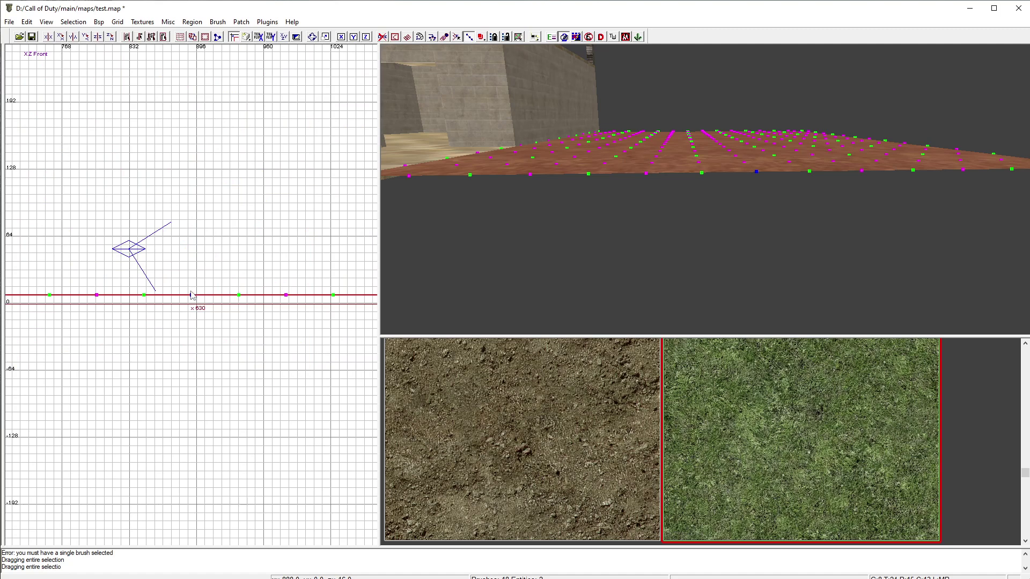
{"action": "left_click_drag", "start_coordinate": [191, 295], "coordinate": [186, 355]}
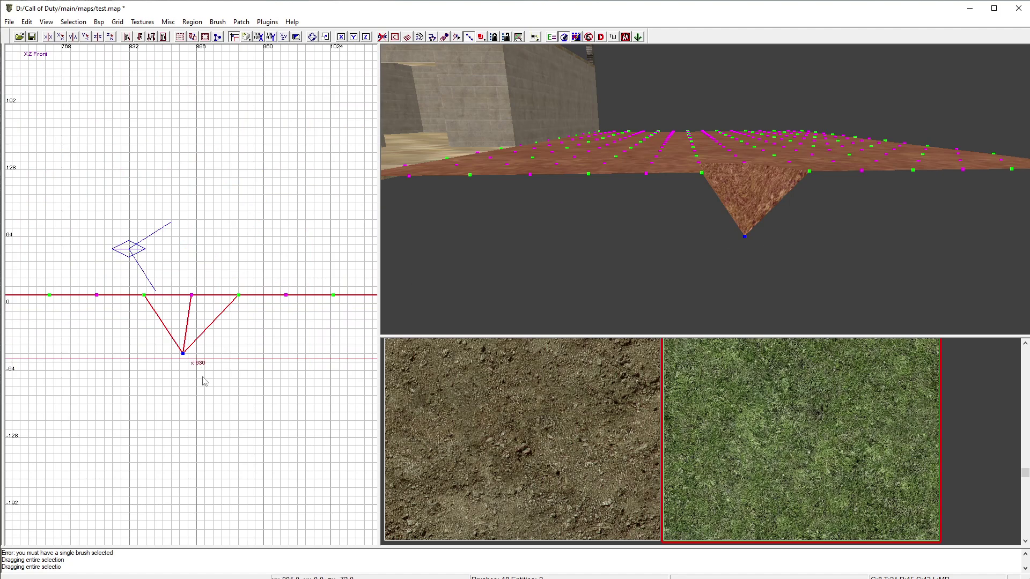
{"action": "key", "text": "ctrl+z"}
- Select a whole line of mesh vertices running away from the near edge in the front view, and leave vertex editing
{"action": "key", "text": "v"}
{"action": "left_click", "coordinate": [189, 303]}
{"action": "mouse_move", "coordinate": [191, 300]}
{"action": "left_mouse_down"}
{"action": "mouse_move", "coordinate": [184, 344]}
{"action": "mouse_move", "coordinate": [191, 299]}
{"action": "left_mouse_up"}
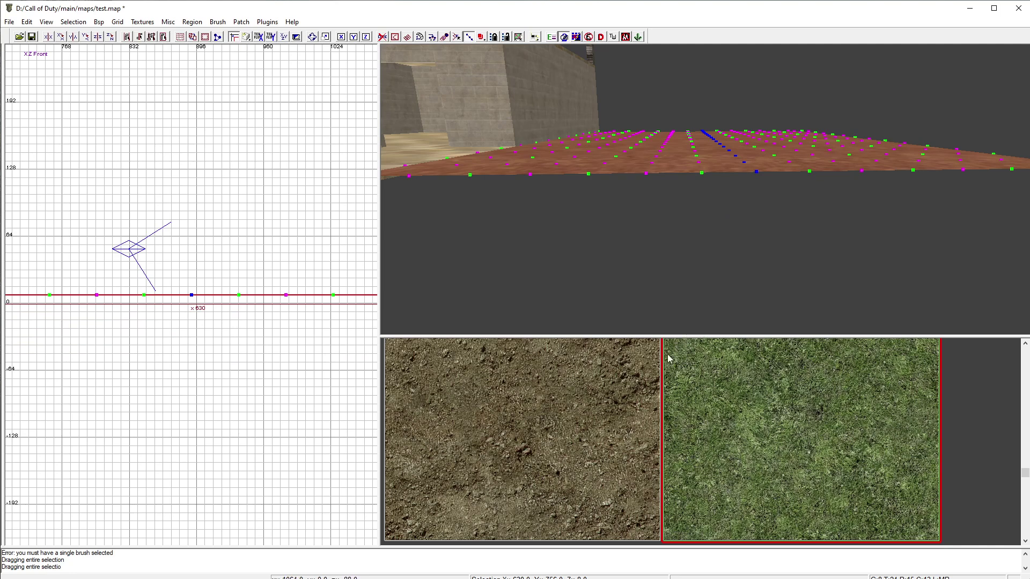
{"action": "key", "text": "y"}
{"action": "key", "text": "y"}
{"action": "key", "text": "v"}
{"action": "mouse_move", "coordinate": [743, 273]}
{"action": "right_mouse_down"}
{"action": "mouse_move", "coordinate": [743, 236]}
{"action": "mouse_move", "coordinate": [743, 268]}
{"action": "mouse_move", "coordinate": [713, 268]}
{"action": "mouse_move", "coordinate": [742, 273]}
{"action": "right_mouse_up"}
{"action": "right_click_drag", "start_coordinate": [674, 273], "coordinate": [675, 271]}
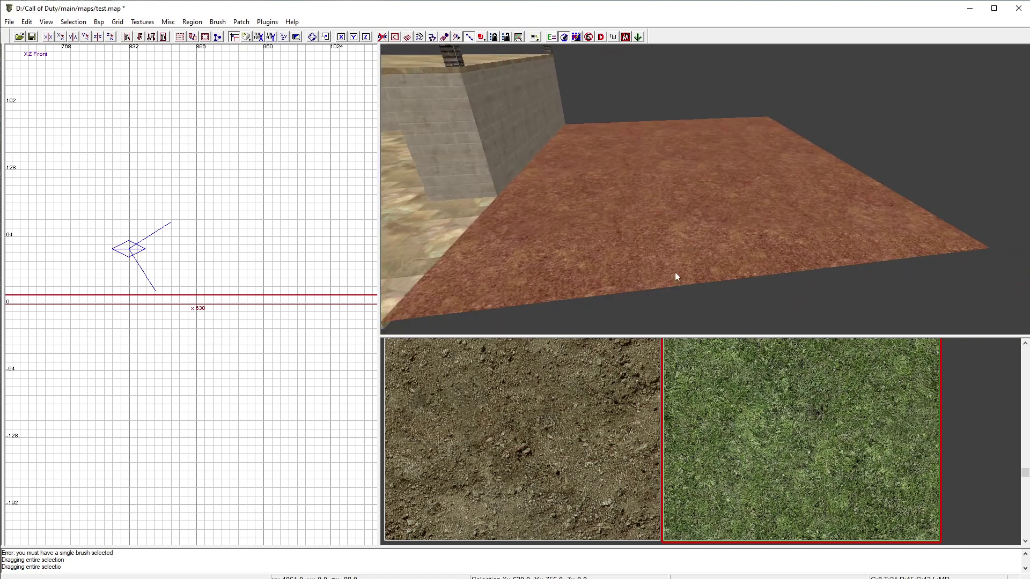
- Open the advanced patch editing options, set the amplitude to 0.25 and switch the mode to Paint Height
{"action": "key", "text": "y"}
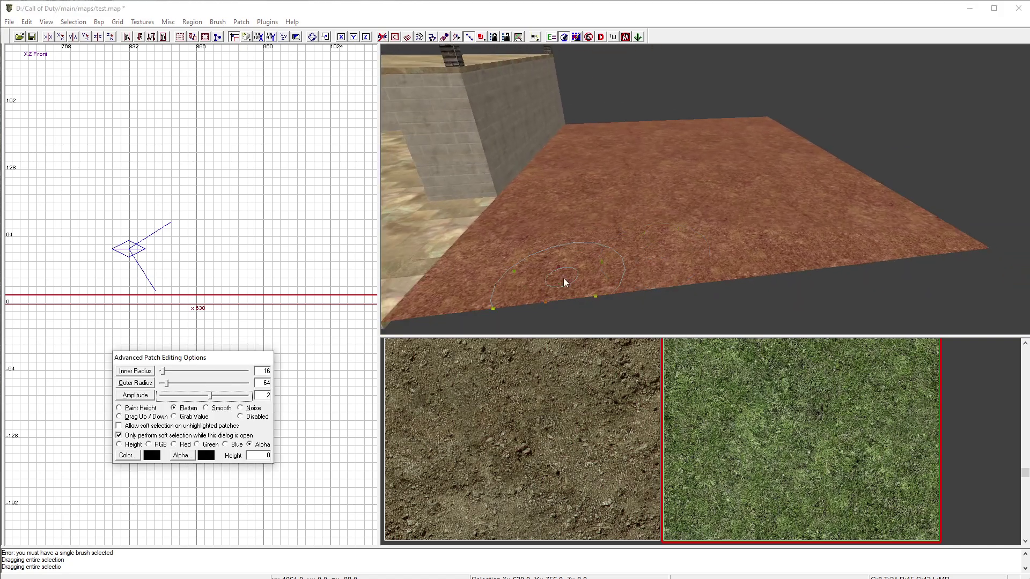
{"action": "left_click_drag", "start_coordinate": [193, 361], "coordinate": [197, 353]}
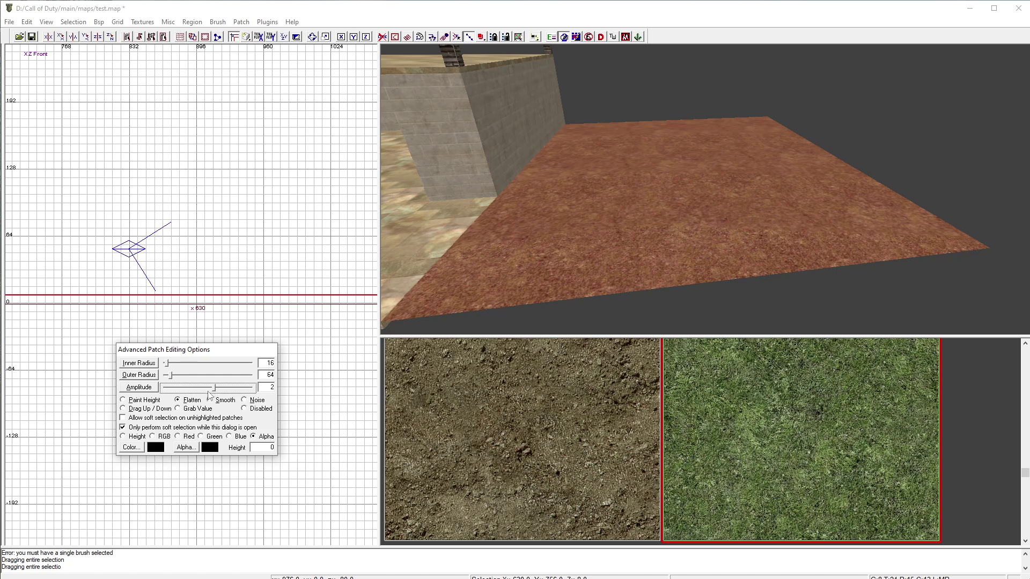
{"action": "left_click_drag", "start_coordinate": [215, 391], "coordinate": [199, 392]}
{"action": "left_click", "coordinate": [123, 401]}
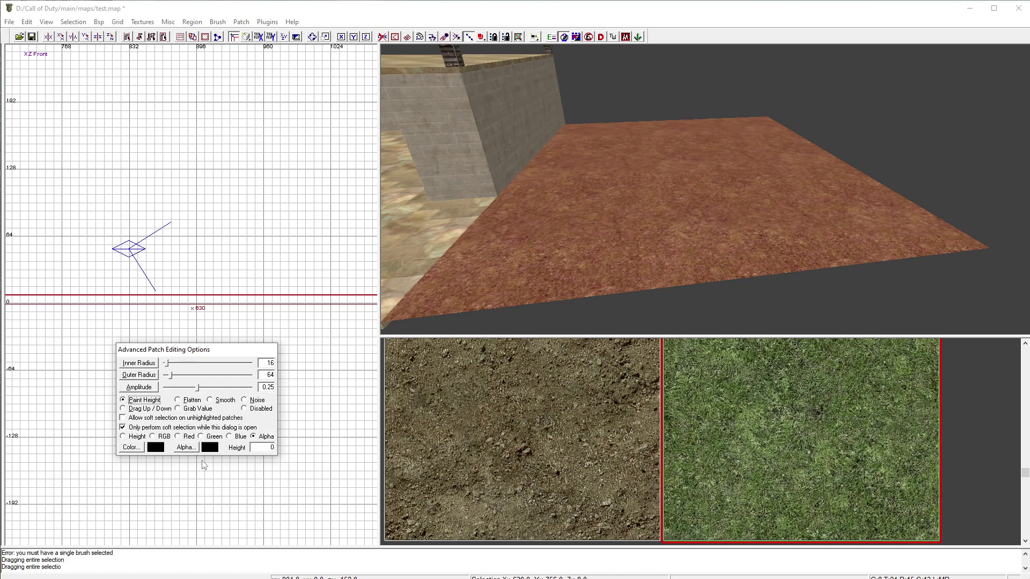
- Set the brush to affect Height and sculpt a ditch with raised banks running away from the terrain mesh's near edge
{"action": "left_click", "coordinate": [124, 437]}
{"action": "mouse_move", "coordinate": [633, 230]}
{"action": "left_mouse_down"}
{"action": "mouse_move", "coordinate": [642, 209]}
{"action": "mouse_move", "coordinate": [633, 126]}
{"action": "mouse_move", "coordinate": [632, 243]}
{"action": "mouse_move", "coordinate": [814, 247]}
{"action": "left_mouse_up"}
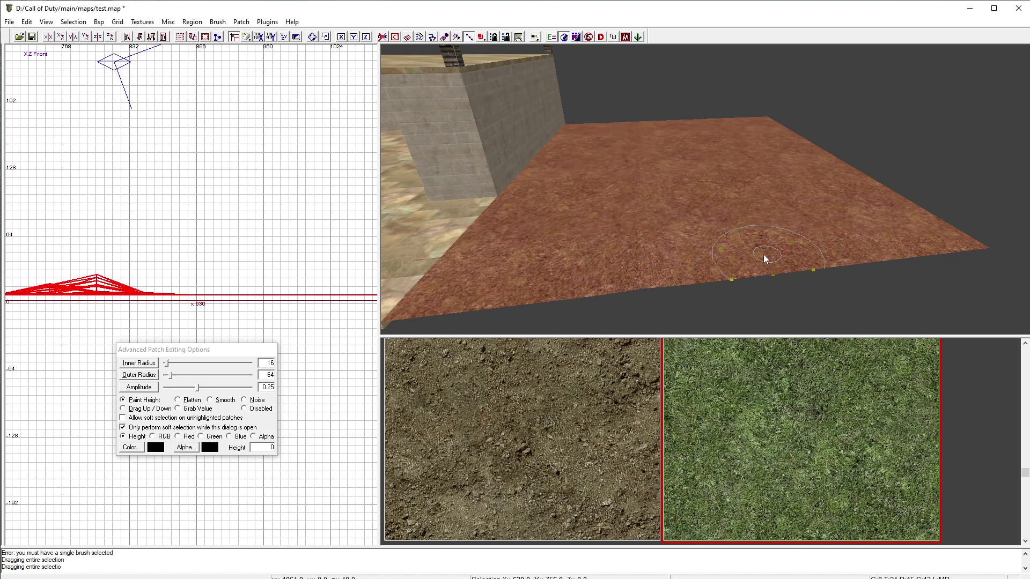
{"action": "mouse_move", "coordinate": [724, 238]}
{"action": "left_mouse_down"}
{"action": "mouse_move", "coordinate": [722, 278]}
{"action": "mouse_move", "coordinate": [726, 265]}
{"action": "mouse_move", "coordinate": [702, 217]}
{"action": "mouse_move", "coordinate": [656, 241]}
{"action": "left_mouse_up"}
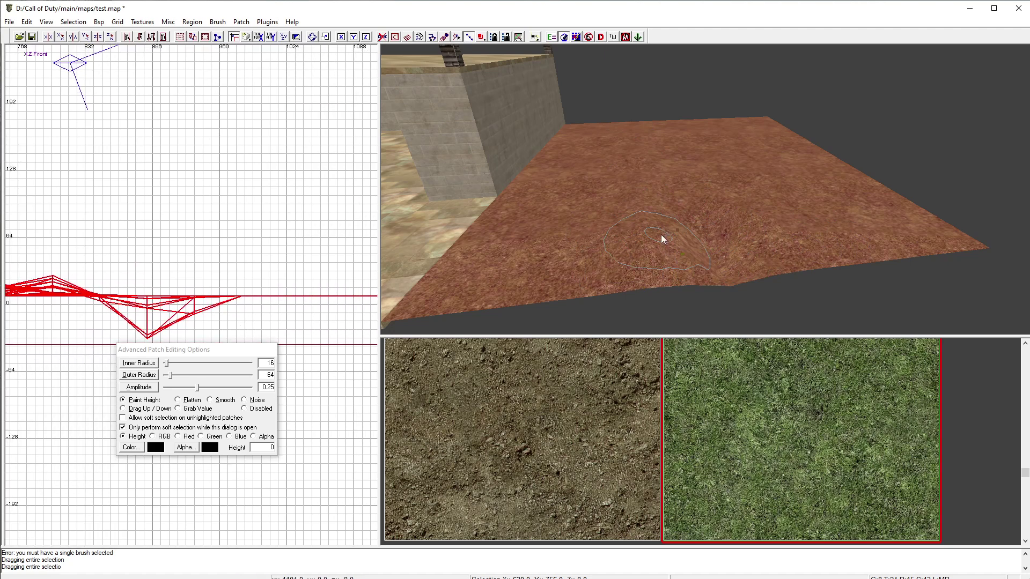
{"action": "mouse_move", "coordinate": [712, 250]}
{"action": "left_mouse_down"}
{"action": "mouse_move", "coordinate": [712, 241]}
{"action": "mouse_move", "coordinate": [709, 260]}
{"action": "left_mouse_up"}
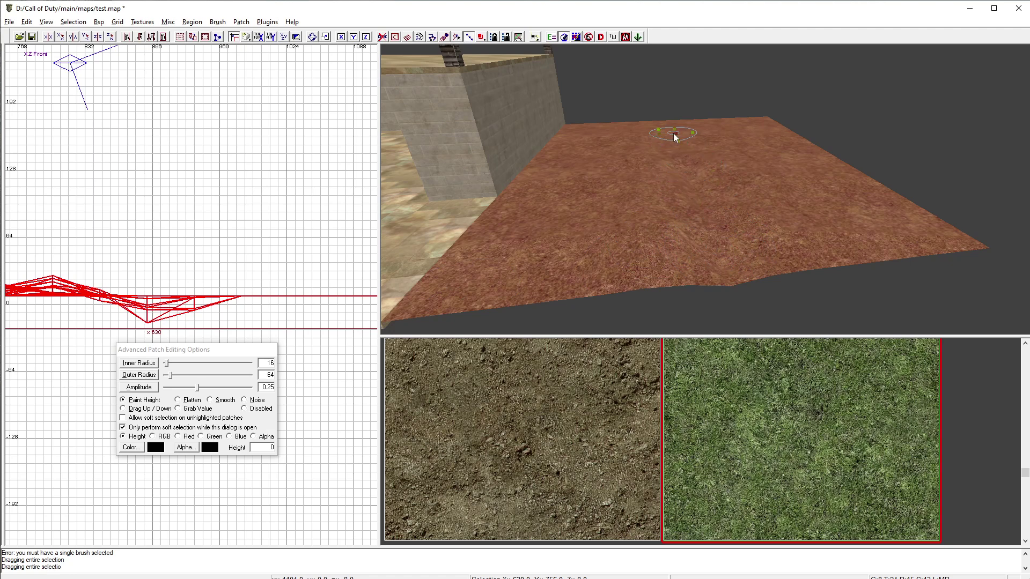
{"action": "left_click_drag", "start_coordinate": [809, 246], "coordinate": [735, 146]}
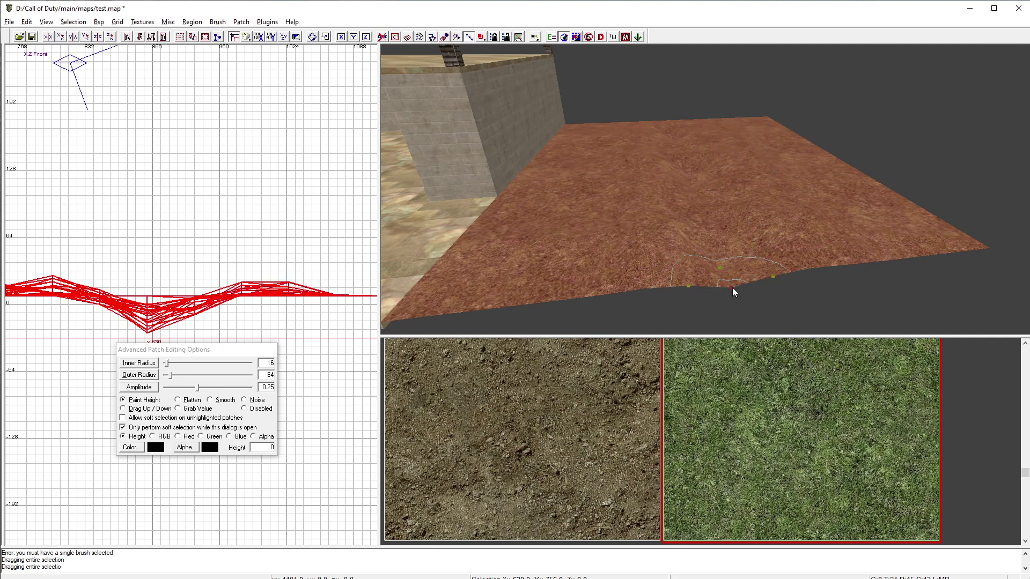
- Deselect the terrain mesh and examine the sculpted ditch from several angles
{"action": "right_click_drag", "start_coordinate": [811, 274], "coordinate": [799, 187]}
{"action": "mouse_move", "coordinate": [802, 241]}
{"action": "right_mouse_down"}
{"action": "mouse_move", "coordinate": [837, 244]}
{"action": "mouse_move", "coordinate": [789, 272]}
{"action": "right_mouse_up"}
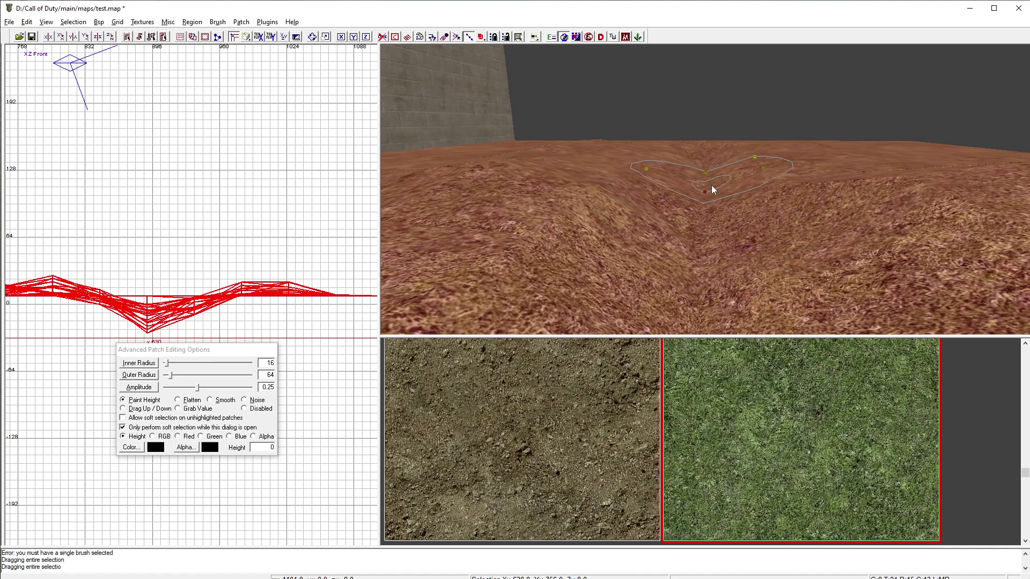
{"action": "mouse_move", "coordinate": [705, 216]}
{"action": "right_mouse_down"}
{"action": "mouse_move", "coordinate": [676, 228]}
{"action": "mouse_move", "coordinate": [717, 189]}
{"action": "mouse_move", "coordinate": [715, 204]}
{"action": "right_mouse_up"}
{"action": "key", "text": "Escape"}
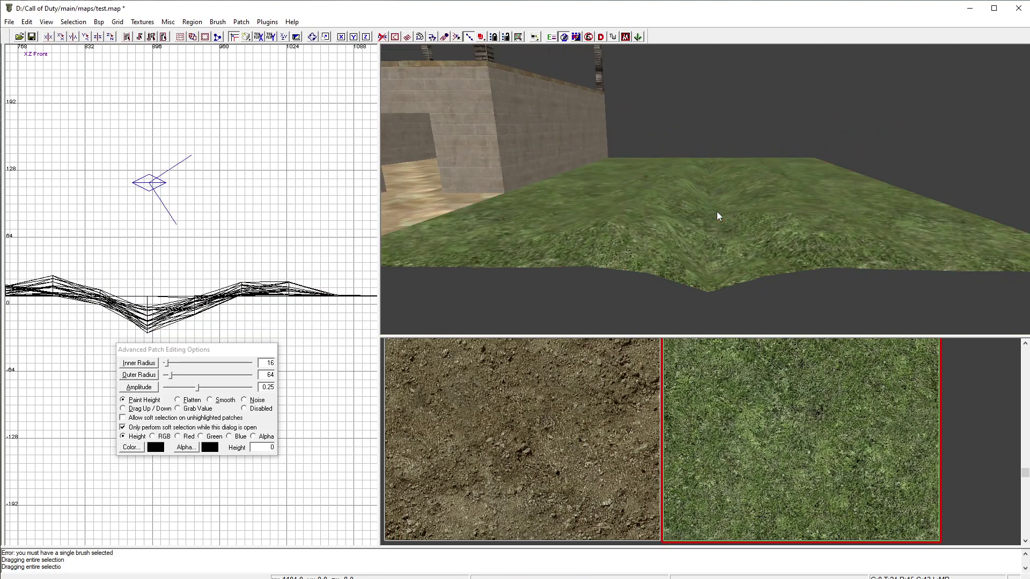
{"action": "mouse_move", "coordinate": [722, 250]}
{"action": "right_mouse_down"}
{"action": "mouse_move", "coordinate": [712, 232]}
{"action": "mouse_move", "coordinate": [779, 268]}
{"action": "right_mouse_up"}
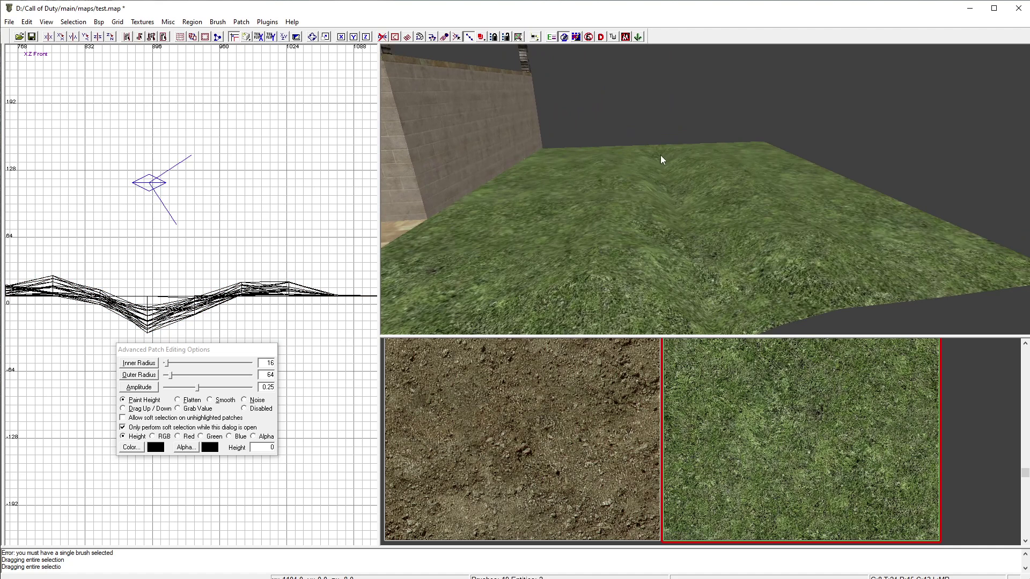
{"action": "right_click_drag", "start_coordinate": [685, 307], "coordinate": [696, 275]}
- Reselect the terrain mesh, close the advanced patch options, clone the mesh and raise the copy about 16 units in the front view
{"action": "left_click", "coordinate": [691, 238], "text": "shift"}
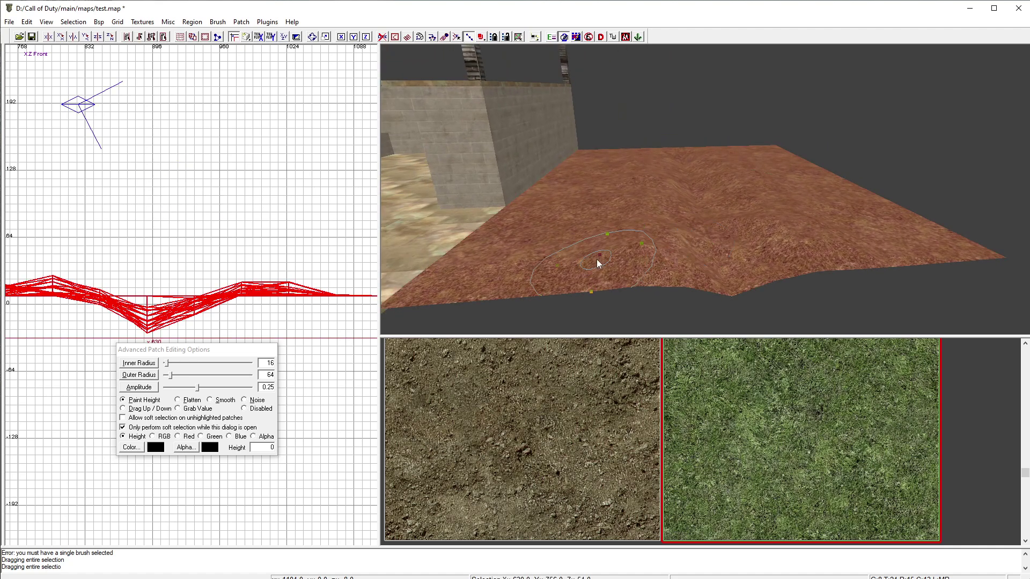
{"action": "key", "text": "y"}
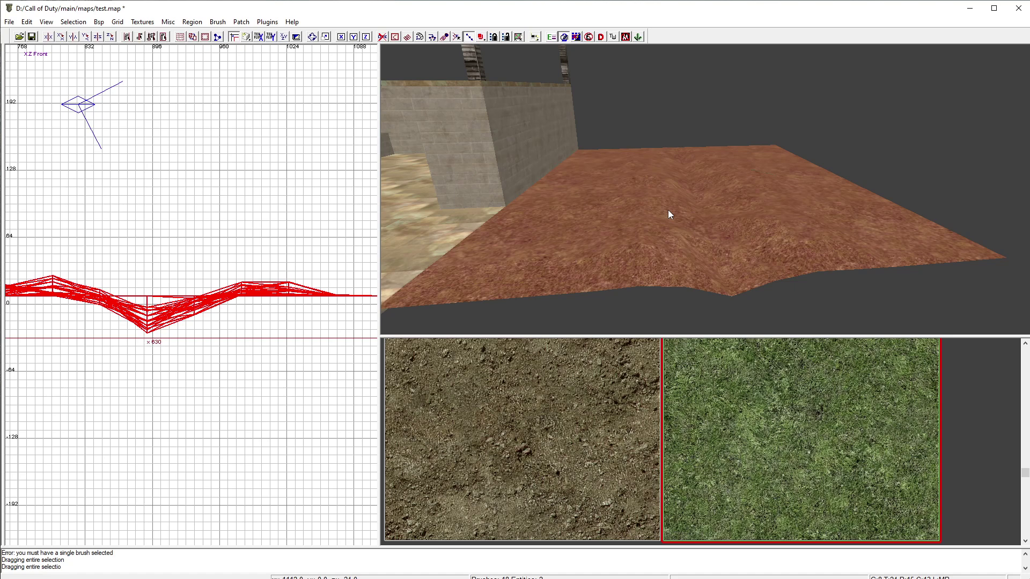
{"action": "right_click_drag", "start_coordinate": [201, 295], "coordinate": [244, 326]}
{"action": "key", "text": "space"}
{"action": "left_click_drag", "start_coordinate": [261, 343], "coordinate": [261, 327]}
{"action": "mouse_move", "coordinate": [691, 271]}
{"action": "right_mouse_down"}
{"action": "mouse_move", "coordinate": [633, 267]}
{"action": "mouse_move", "coordinate": [708, 262]}
{"action": "right_mouse_up"}
{"action": "right_click_drag", "start_coordinate": [505, 244], "coordinate": [613, 274]}
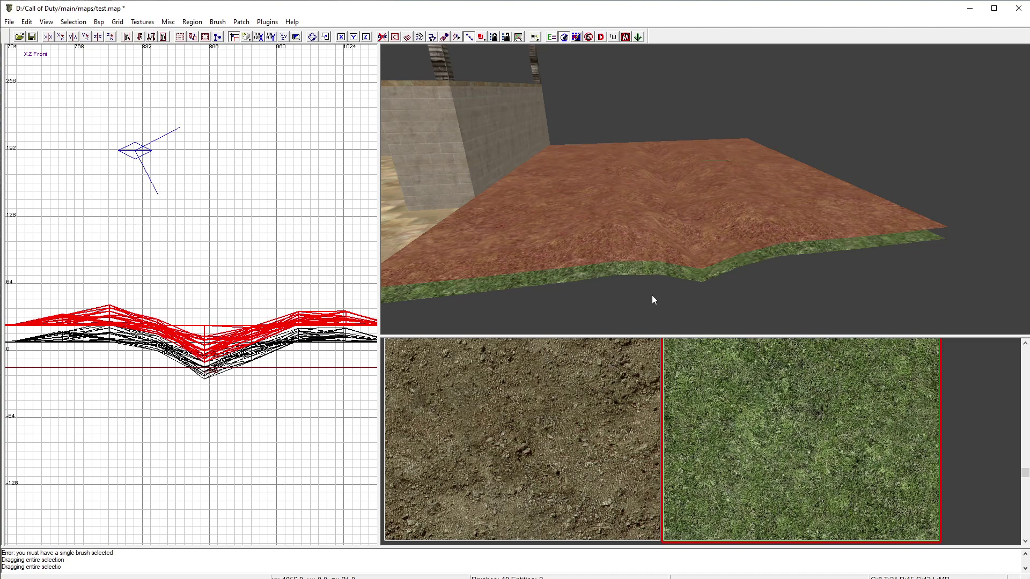
- Apply the brown gravelly dirt texture to the raised terrain copy
{"action": "scroll", "coordinate": [567, 435], "scroll_direction": "up", "scroll_amount": 4}
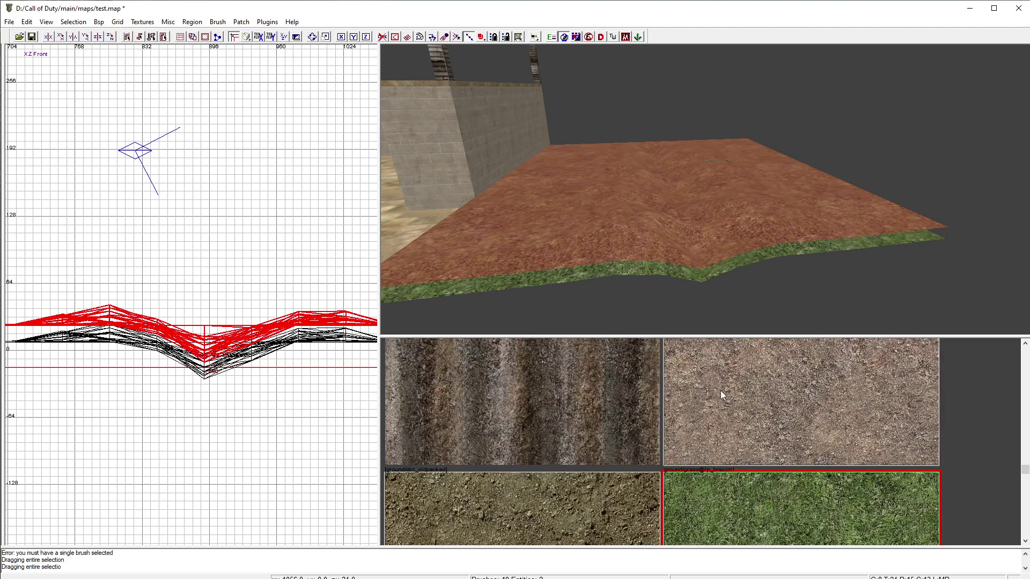
{"action": "scroll", "coordinate": [806, 403], "scroll_direction": "down", "scroll_amount": 3}
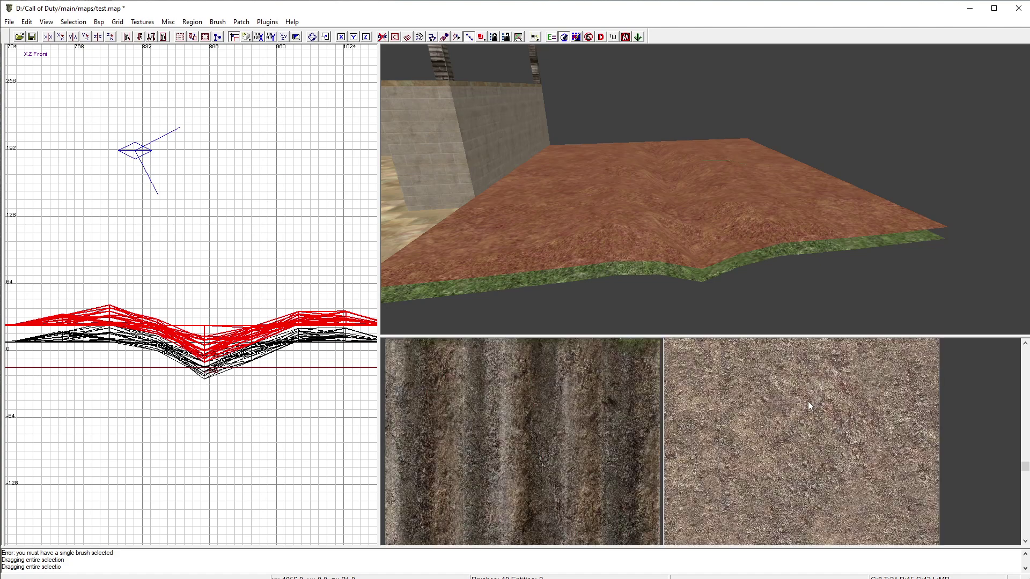
{"action": "scroll", "coordinate": [751, 353], "scroll_direction": "up", "scroll_amount": 3}
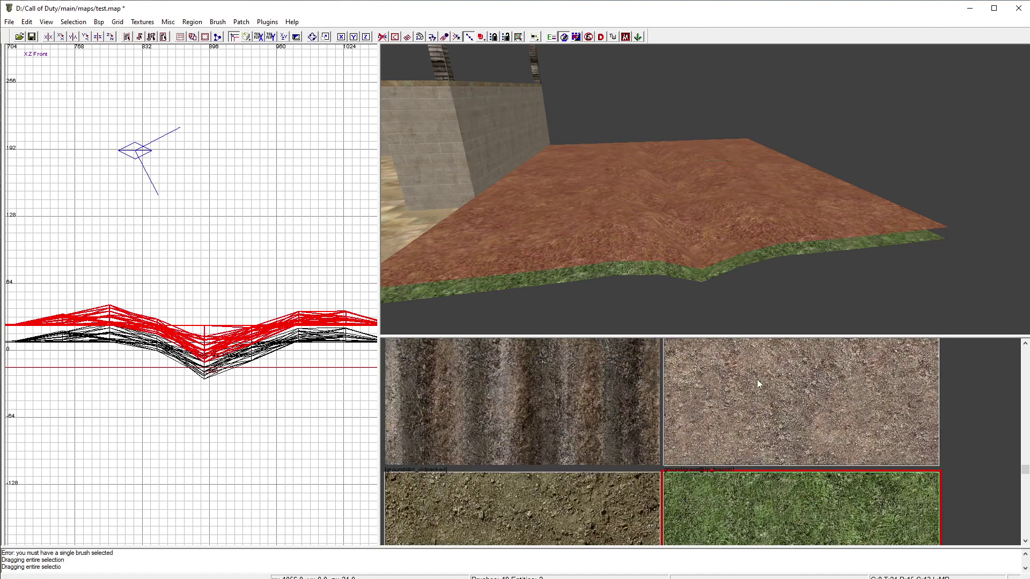
{"action": "left_click", "coordinate": [765, 394]}
{"action": "mouse_move", "coordinate": [711, 265]}
{"action": "right_mouse_down"}
{"action": "mouse_move", "coordinate": [687, 265]}
{"action": "mouse_move", "coordinate": [710, 265]}
{"action": "right_mouse_up"}
- Reopen the advanced patch editing options and set Flatten mode with an amplitude of 2 acting on Alpha
{"action": "key", "text": "y"}
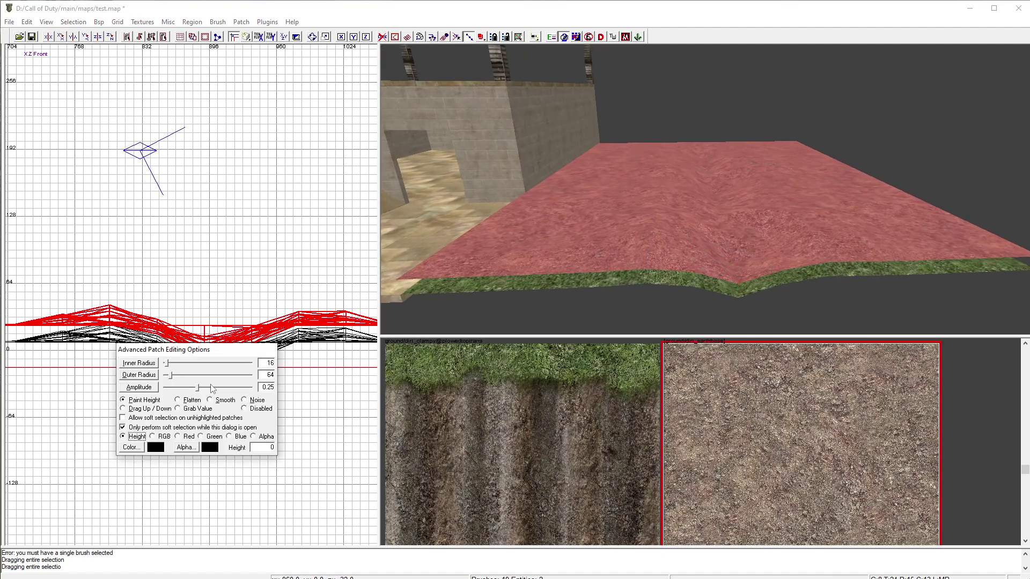
{"action": "left_click", "coordinate": [178, 401]}
{"action": "left_click_drag", "start_coordinate": [199, 388], "coordinate": [209, 389]}
{"action": "left_click", "coordinate": [254, 437]}
- Paint the dirt copy transparent on both sides of the ditch, close the editing options and deselect the mesh
{"action": "mouse_move", "coordinate": [493, 256]}
{"action": "left_mouse_down"}
{"action": "mouse_move", "coordinate": [474, 256]}
{"action": "mouse_move", "coordinate": [524, 231]}
{"action": "mouse_move", "coordinate": [531, 246]}
{"action": "mouse_move", "coordinate": [569, 182]}
{"action": "left_mouse_up"}
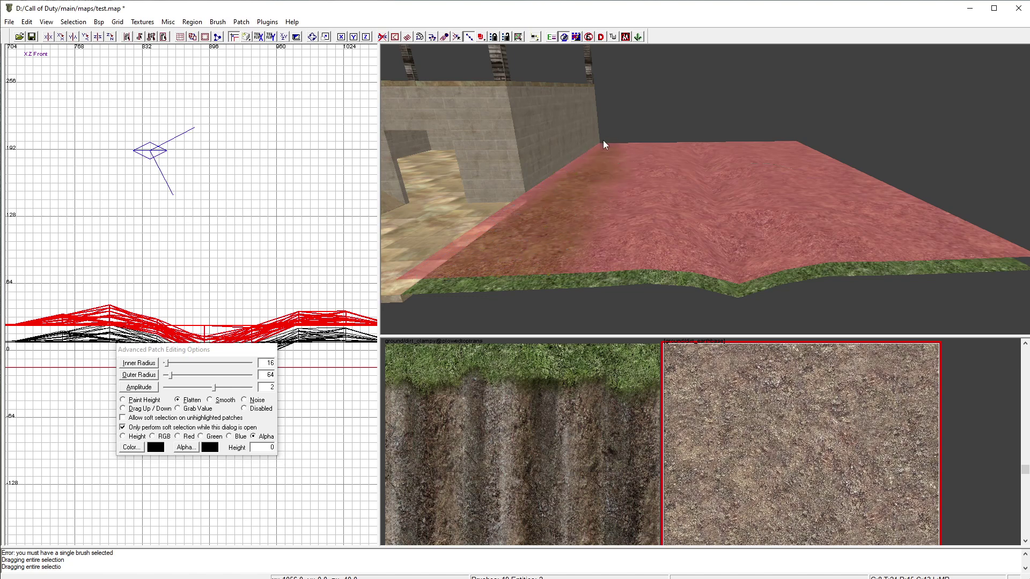
{"action": "mouse_move", "coordinate": [631, 138]}
{"action": "left_mouse_down"}
{"action": "mouse_move", "coordinate": [620, 227]}
{"action": "mouse_move", "coordinate": [641, 155]}
{"action": "mouse_move", "coordinate": [643, 212]}
{"action": "left_mouse_up"}
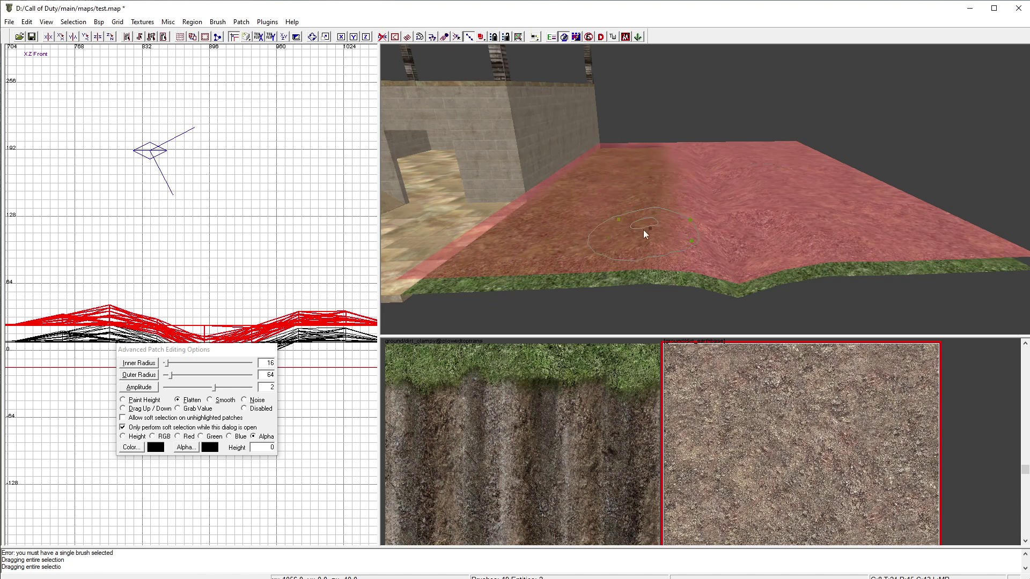
{"action": "mouse_move", "coordinate": [967, 266]}
{"action": "left_mouse_down"}
{"action": "mouse_move", "coordinate": [862, 257]}
{"action": "mouse_move", "coordinate": [861, 245]}
{"action": "mouse_move", "coordinate": [750, 211]}
{"action": "mouse_move", "coordinate": [660, 214]}
{"action": "mouse_move", "coordinate": [791, 237]}
{"action": "mouse_move", "coordinate": [648, 240]}
{"action": "mouse_move", "coordinate": [710, 222]}
{"action": "mouse_move", "coordinate": [675, 208]}
{"action": "mouse_move", "coordinate": [749, 266]}
{"action": "left_mouse_up"}
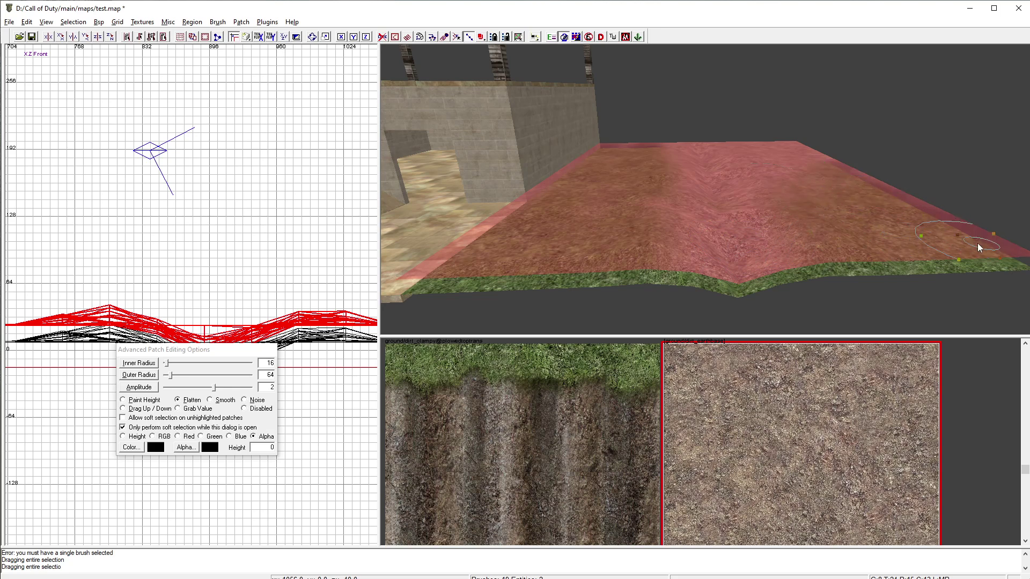
{"action": "right_click_drag", "start_coordinate": [790, 214], "coordinate": [791, 220]}
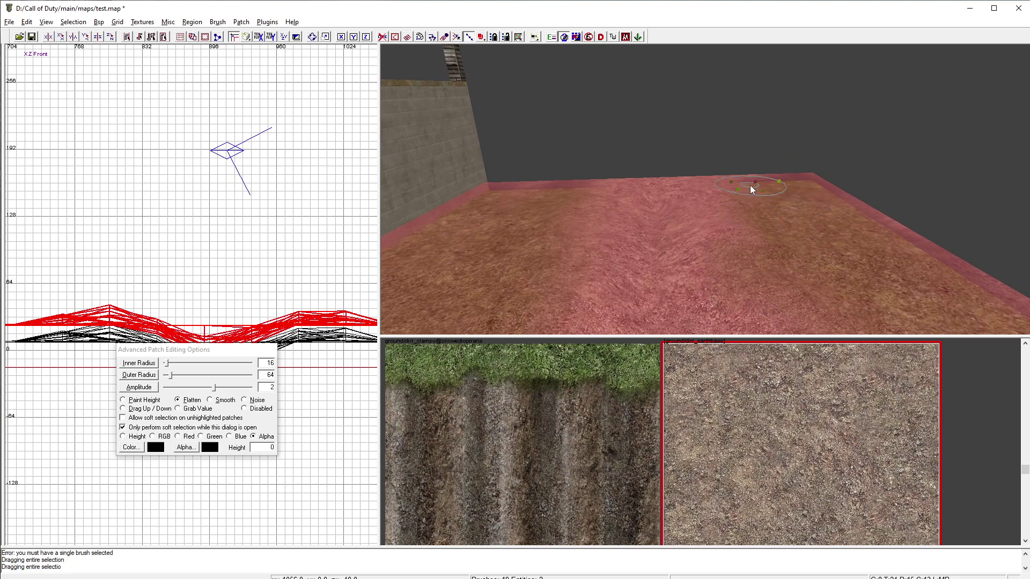
{"action": "right_click_drag", "start_coordinate": [838, 268], "coordinate": [838, 305]}
{"action": "right_click_drag", "start_coordinate": [746, 236], "coordinate": [748, 240]}
{"action": "key", "text": "y"}
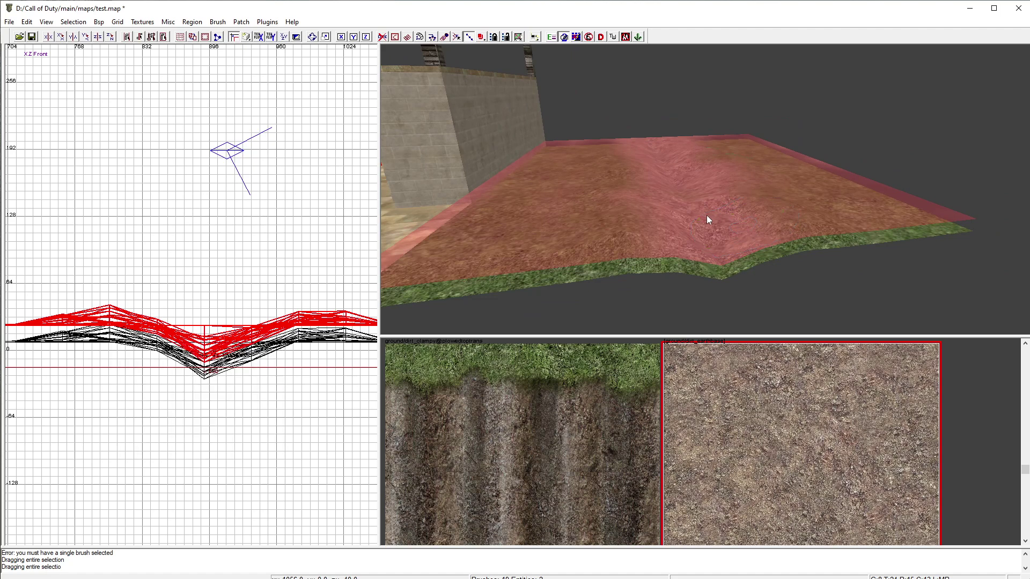
{"action": "key", "text": "Escape"}
{"action": "right_click_drag", "start_coordinate": [642, 205], "coordinate": [703, 212]}
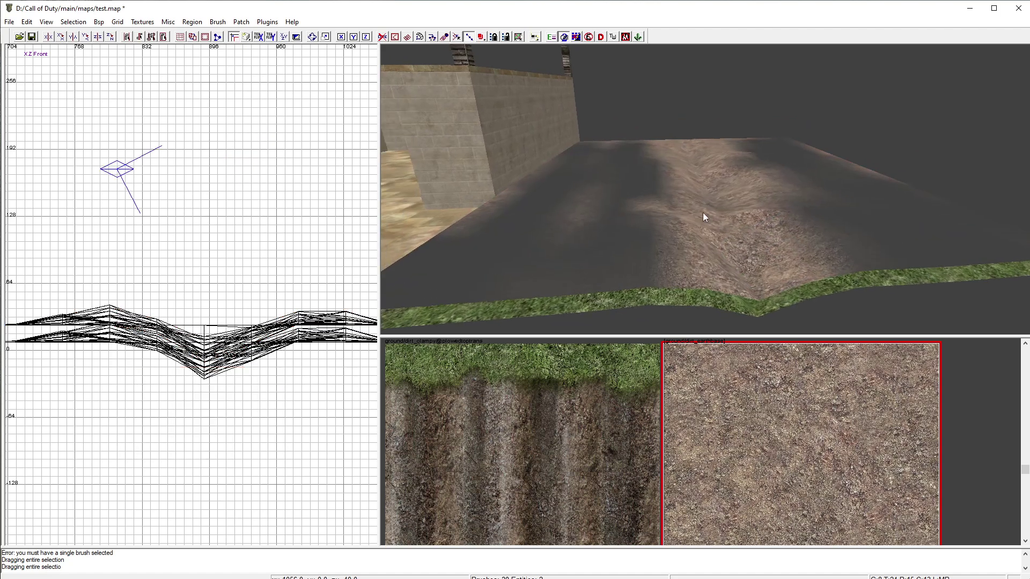
- Select the dirt mesh, lower it onto the grass mesh in the front view, switch to the top view and deselect it
{"action": "left_click", "coordinate": [675, 200], "text": "shift"}
{"action": "scroll", "coordinate": [211, 335], "scroll_direction": "up", "scroll_amount": 2}
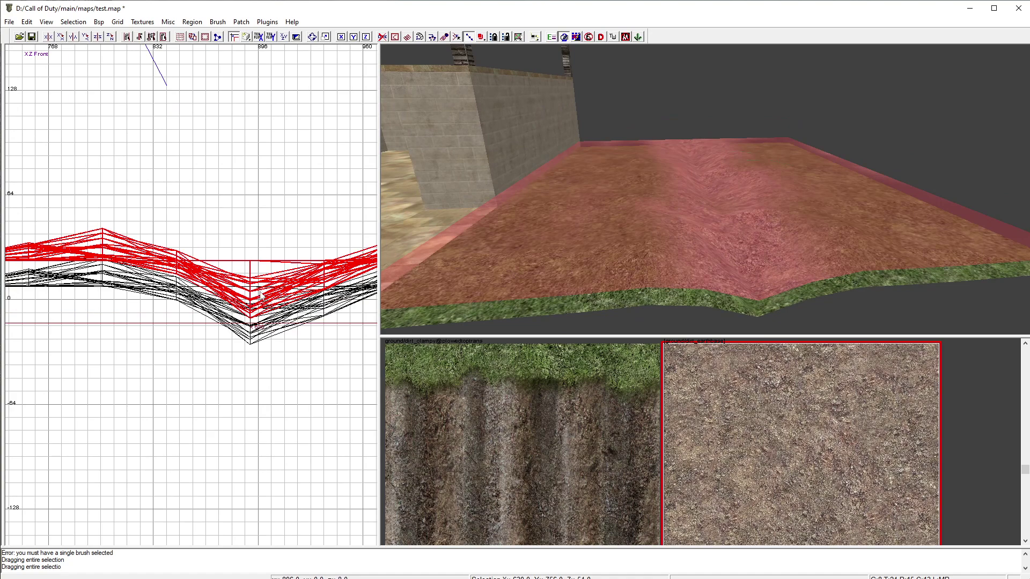
{"action": "left_click_drag", "start_coordinate": [262, 294], "coordinate": [256, 316]}
{"action": "key", "text": "ctrl+Tab"}
{"action": "key", "text": "ctrl+Tab"}
{"action": "scroll", "coordinate": [114, 225], "scroll_direction": "up", "scroll_amount": 2}
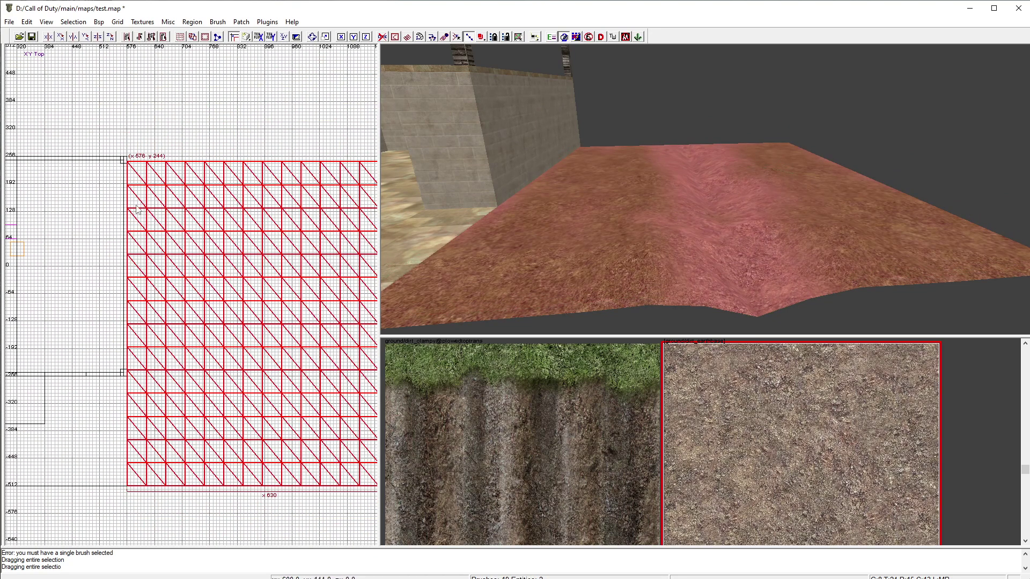
{"action": "right_click_drag", "start_coordinate": [646, 252], "coordinate": [641, 271]}
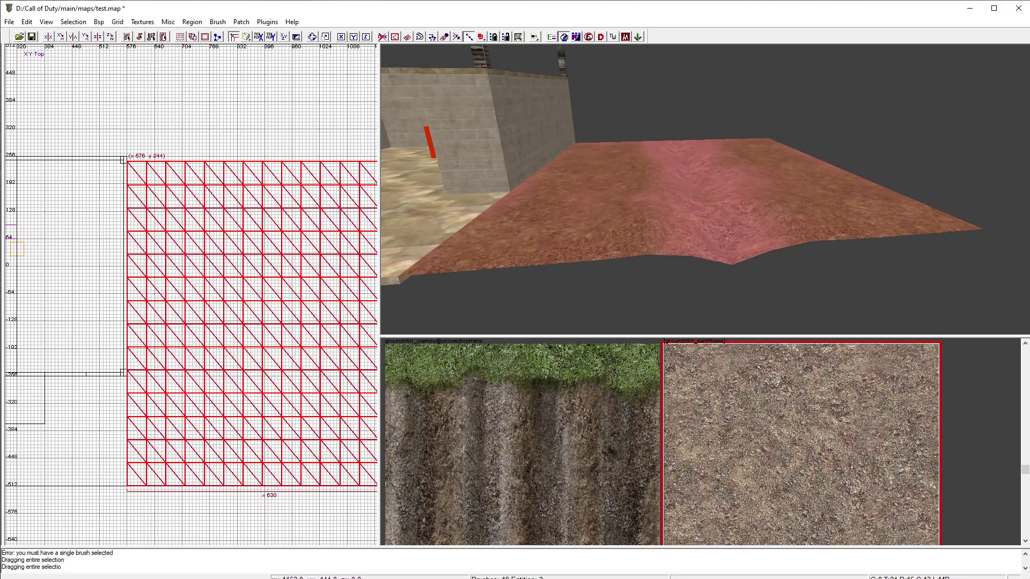
{"action": "right_click_drag", "start_coordinate": [665, 225], "coordinate": [704, 221]}
{"action": "key", "text": "Escape"}
- Reselect and deselect the overlapping ground mesh so that the dirt layer draws over the grass, and inspect the blend
{"action": "mouse_move", "coordinate": [573, 164]}
{"action": "right_mouse_down", "text": "ctrl"}
{"action": "mouse_move", "coordinate": [573, 209]}
{"action": "mouse_move", "coordinate": [573, 164]}
{"action": "right_mouse_up", "text": "ctrl"}
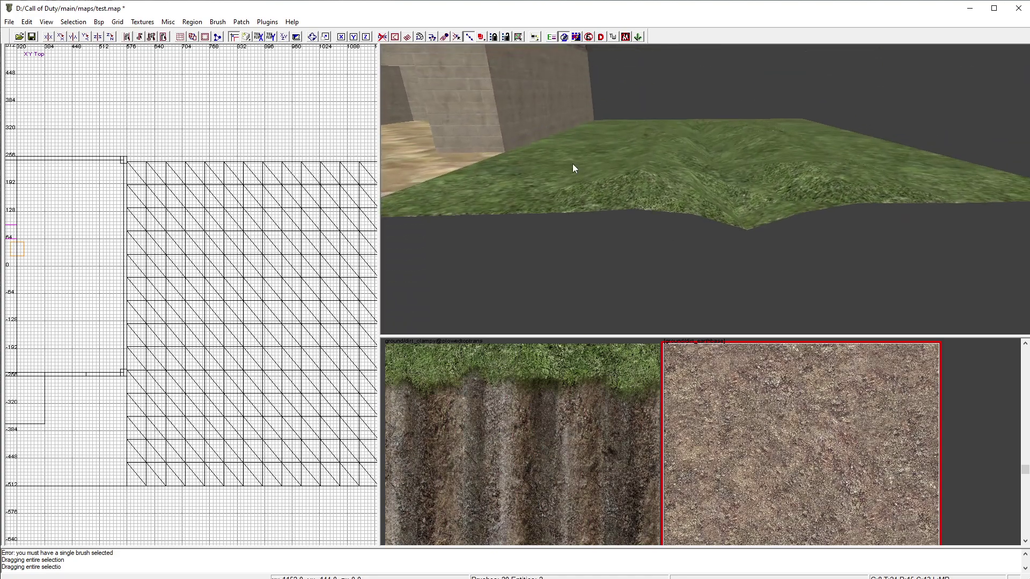
{"action": "left_click", "coordinate": [572, 163], "text": "shift"}
{"action": "middle_click", "coordinate": [754, 228], "text": "ctrl"}
{"action": "key", "text": "Escape"}
{"action": "right_click_drag", "start_coordinate": [758, 236], "coordinate": [745, 232]}
{"action": "right_click_drag", "start_coordinate": [756, 266], "coordinate": [755, 266]}
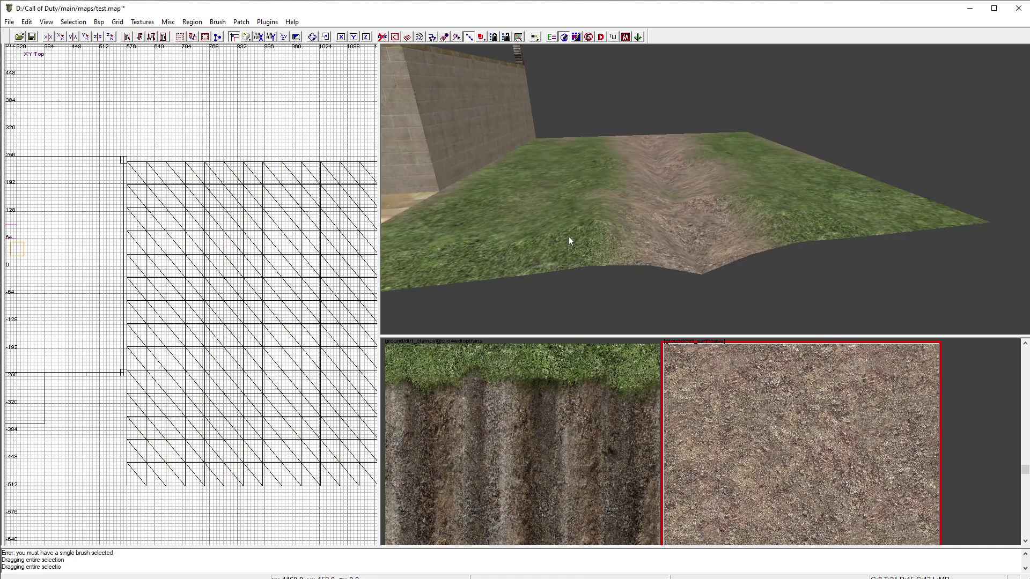
{"action": "right_click_drag", "start_coordinate": [486, 238], "coordinate": [674, 201]}
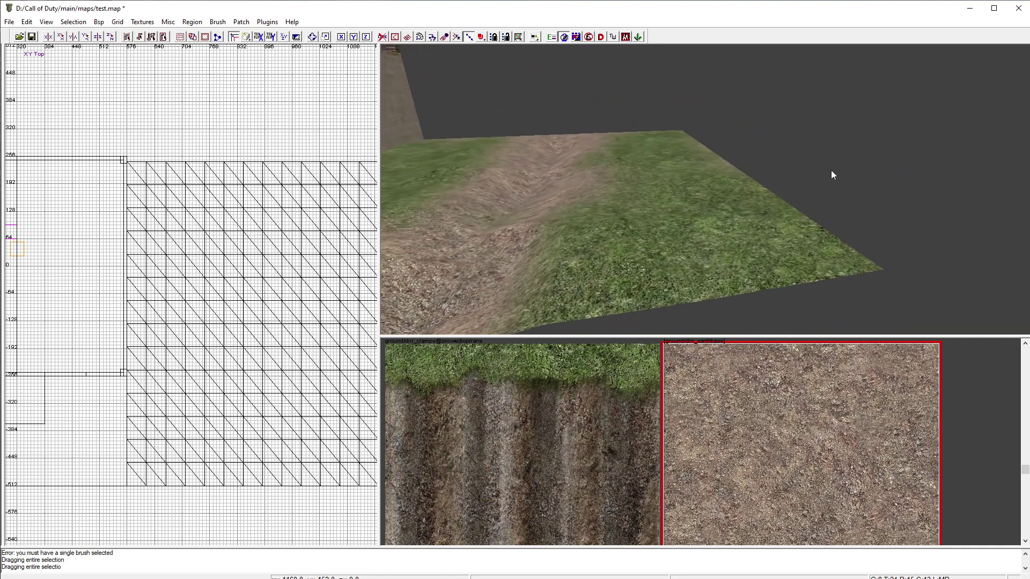
- Draw a 272 by 760 unit brush beside the terrain and convert it to a simple terrain mesh with 15 by 15 density
{"action": "right_click_drag", "start_coordinate": [262, 274], "coordinate": [65, 249]}
{"action": "mouse_move", "coordinate": [244, 139]}
{"action": "left_mouse_down"}
{"action": "mouse_move", "coordinate": [316, 301]}
{"action": "mouse_move", "coordinate": [362, 466]}
{"action": "left_mouse_up"}
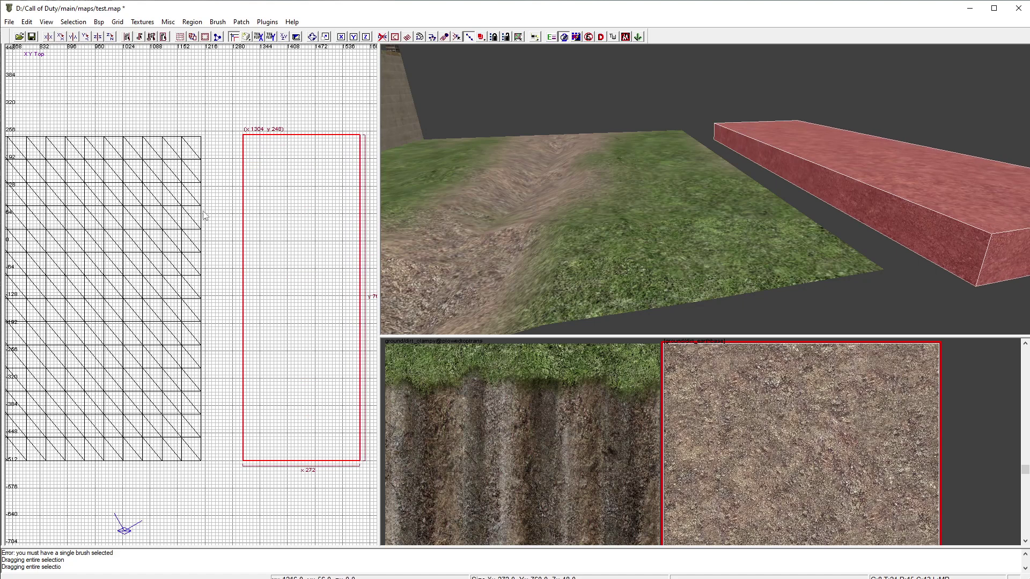
{"action": "left_click", "coordinate": [240, 22]}
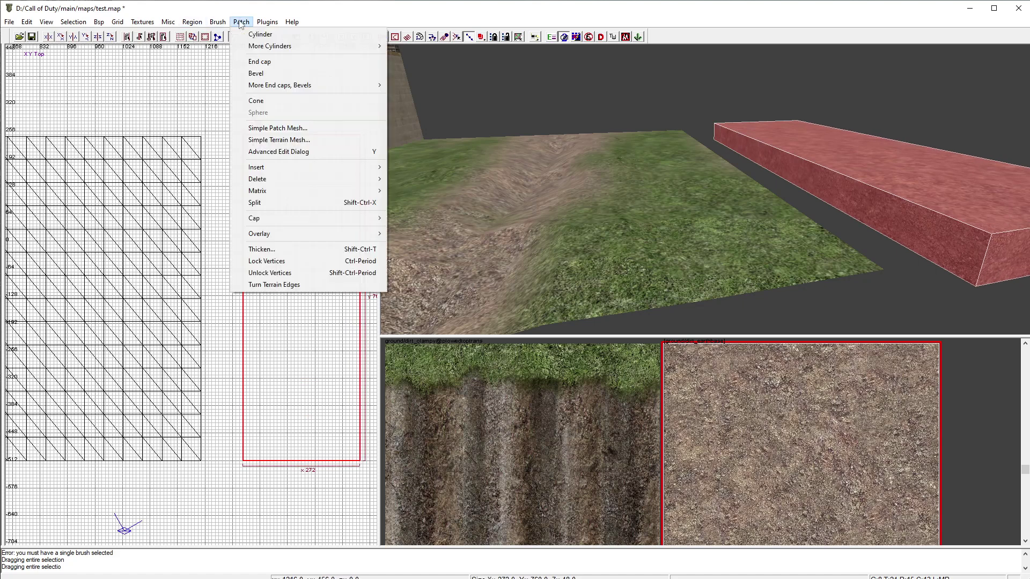
{"action": "left_click", "coordinate": [278, 140]}
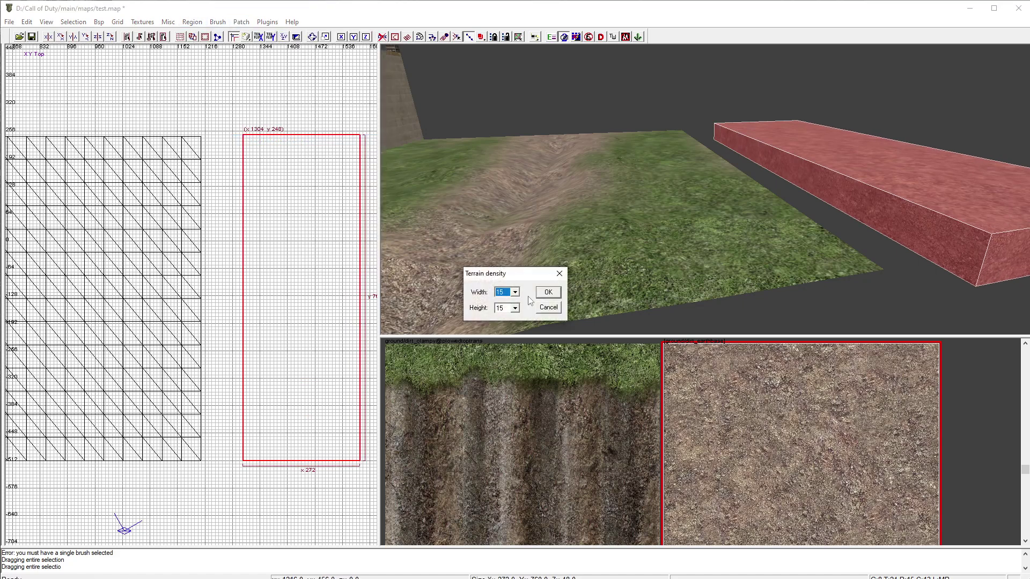
{"action": "left_click", "coordinate": [546, 295]}
- Apply the grass-edged dirt road texture to the new mesh and move it 56 units towards the grass terrain
{"action": "mouse_move", "coordinate": [245, 298]}
{"action": "right_mouse_down"}
{"action": "mouse_move", "coordinate": [171, 310]}
{"action": "mouse_move", "coordinate": [258, 200]}
{"action": "right_mouse_up"}
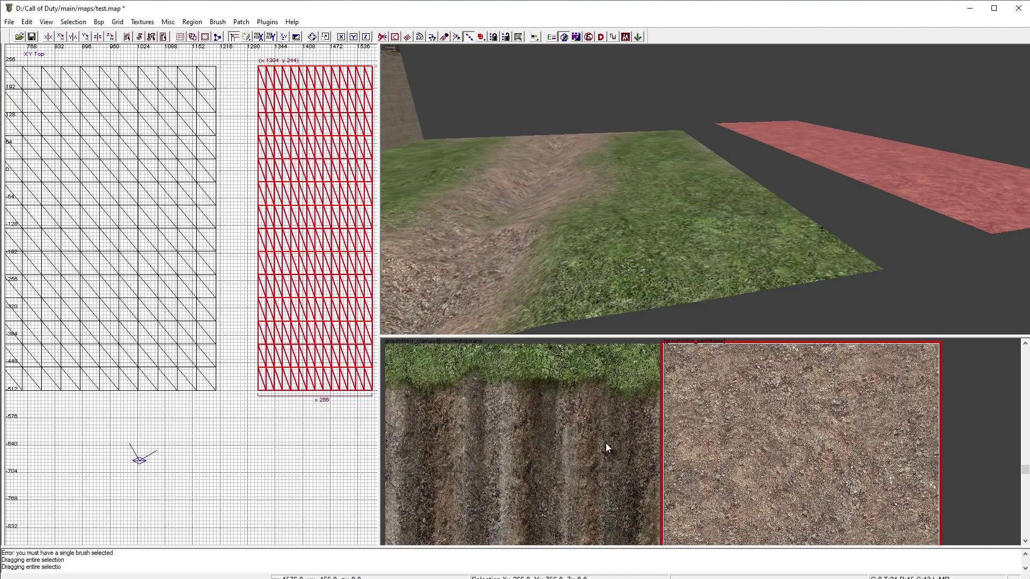
{"action": "scroll", "coordinate": [649, 433], "scroll_direction": "up", "scroll_amount": 5}
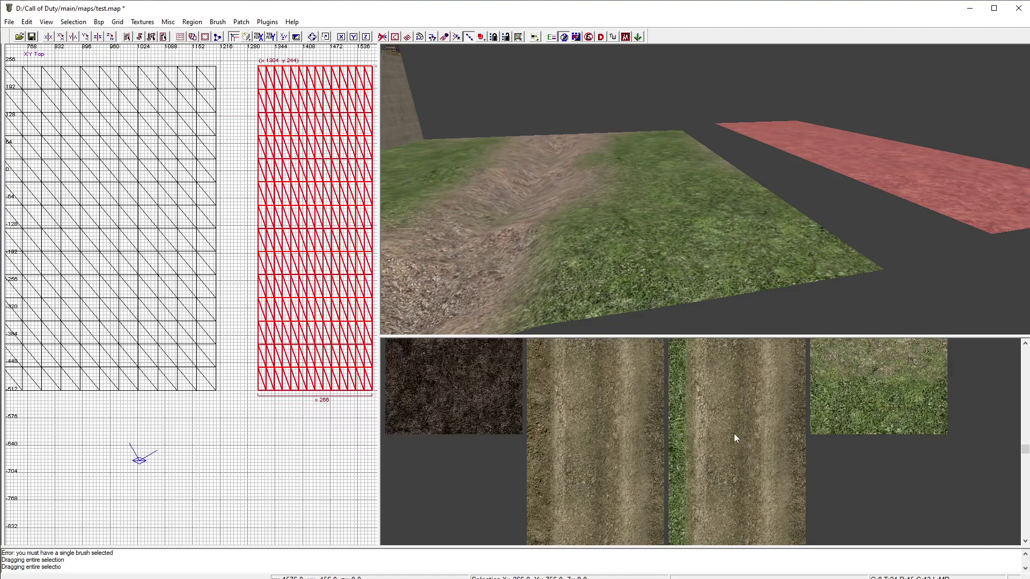
{"action": "left_click", "coordinate": [741, 438]}
{"action": "right_click_drag", "start_coordinate": [303, 298], "coordinate": [206, 343]}
{"action": "scroll", "coordinate": [232, 257], "scroll_direction": "up", "scroll_amount": 2}
{"action": "right_click_drag", "start_coordinate": [232, 257], "coordinate": [291, 193]}
{"action": "left_click_drag", "start_coordinate": [234, 257], "coordinate": [199, 261]}
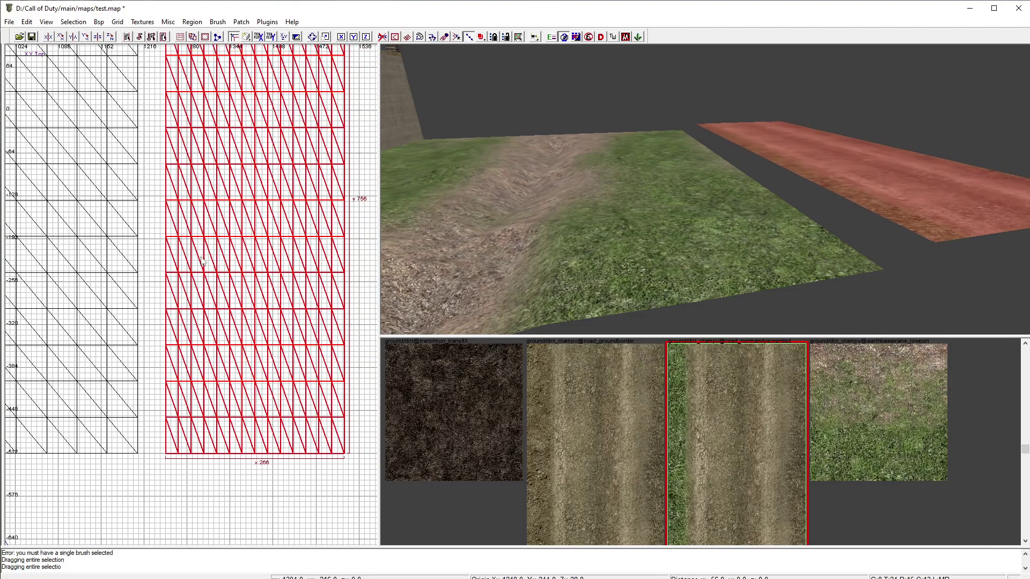
{"action": "right_click_drag", "start_coordinate": [257, 309], "coordinate": [247, 306]}
- Bend the near end of the road mesh by shifting its inner vertex rows up to about 32 units away from the grass terrain
{"action": "key", "text": "v"}
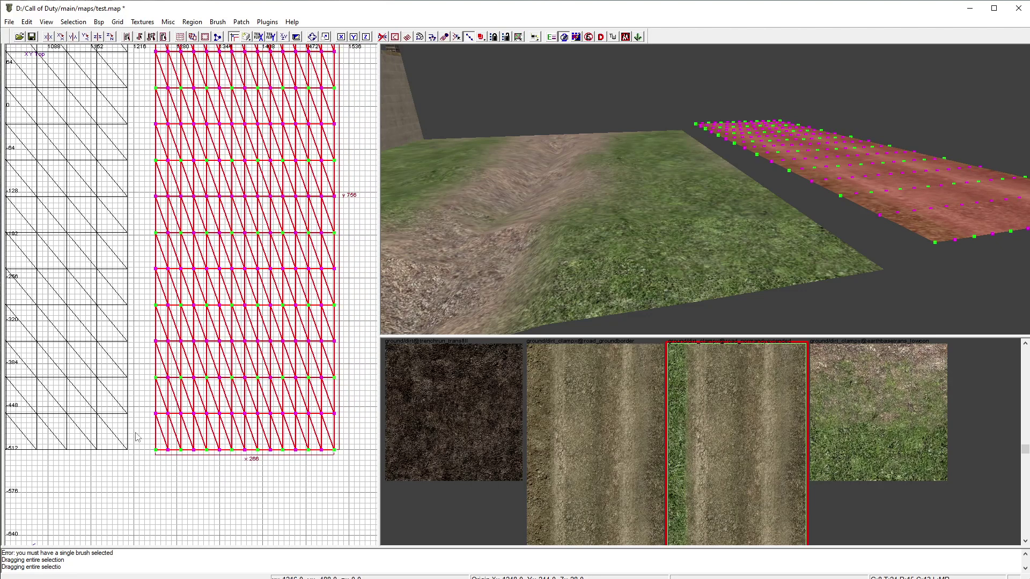
{"action": "left_click_drag", "start_coordinate": [151, 428], "coordinate": [233, 420]}
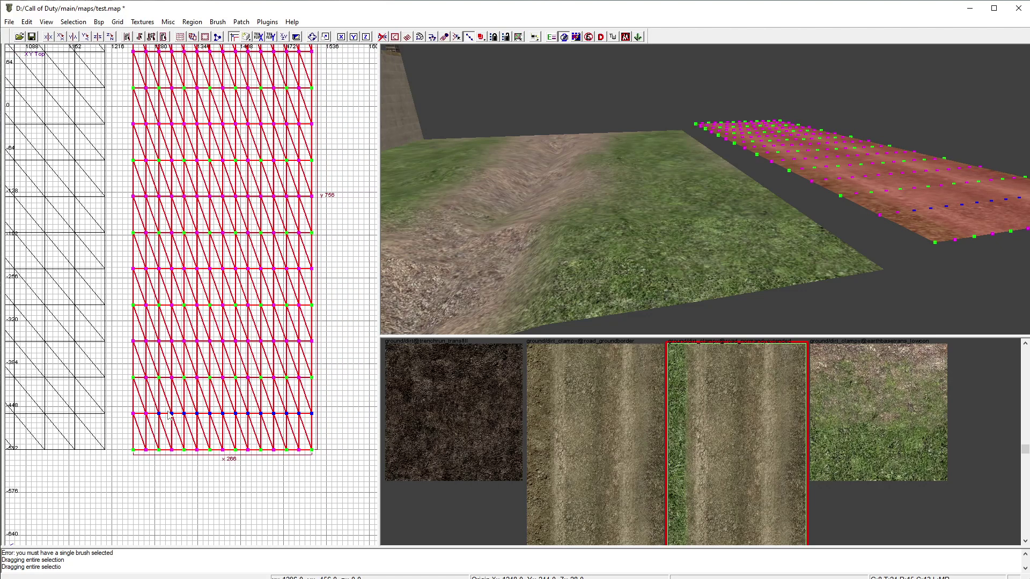
{"action": "left_click_drag", "start_coordinate": [123, 429], "coordinate": [344, 405]}
{"action": "left_click_drag", "start_coordinate": [135, 416], "coordinate": [322, 328]}
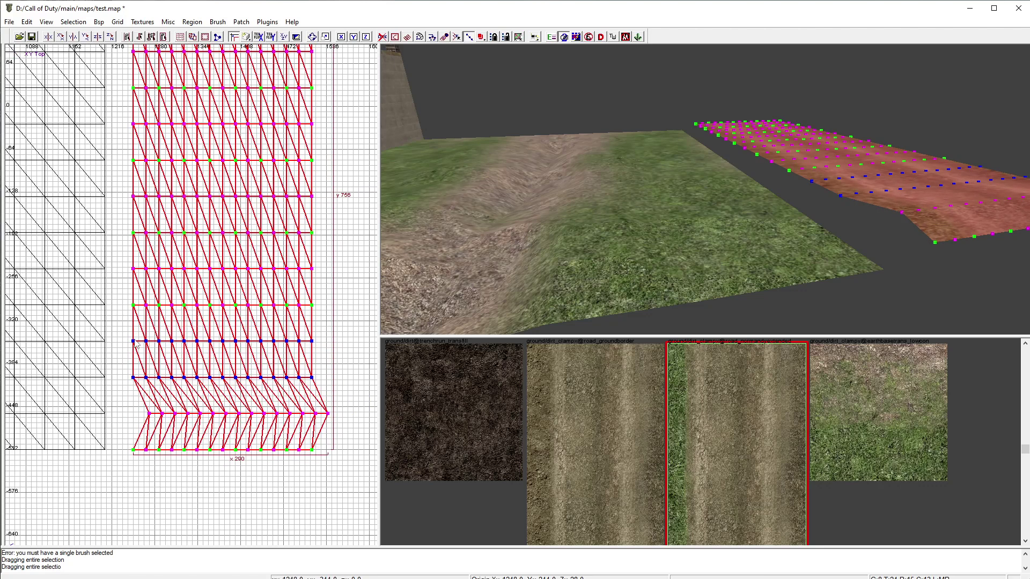
{"action": "left_click_drag", "start_coordinate": [117, 402], "coordinate": [335, 318]}
{"action": "left_click_drag", "start_coordinate": [135, 347], "coordinate": [333, 280]}
{"action": "left_click_drag", "start_coordinate": [134, 306], "coordinate": [146, 306]}
- Shift the two middle vertex rows of the road 16 units towards the grass and two rows farther along 24 units away from it
{"action": "right_click_drag", "start_coordinate": [161, 264], "coordinate": [129, 329]}
{"action": "left_click_drag", "start_coordinate": [102, 318], "coordinate": [317, 250]}
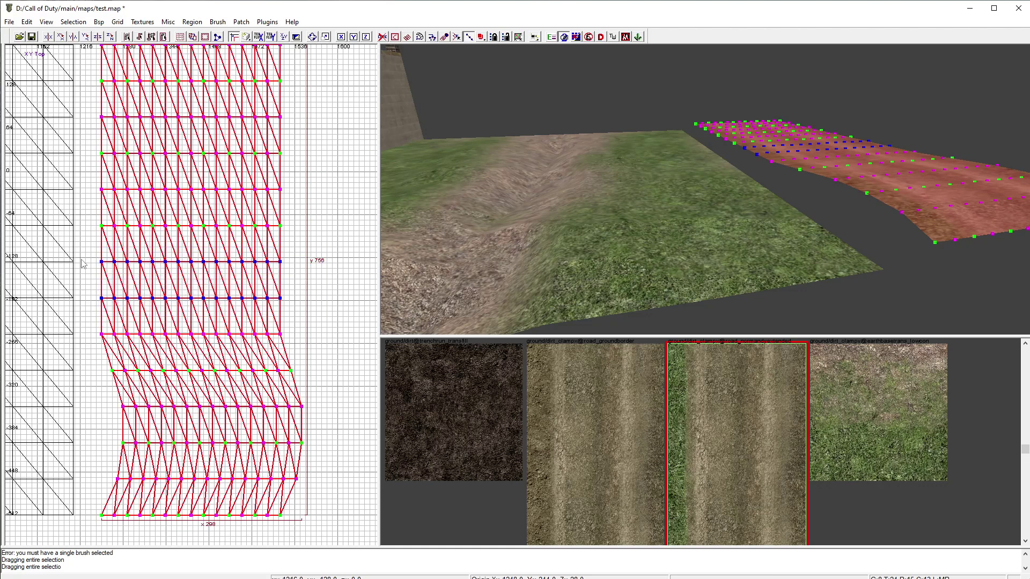
{"action": "left_click_drag", "start_coordinate": [100, 263], "coordinate": [89, 263]}
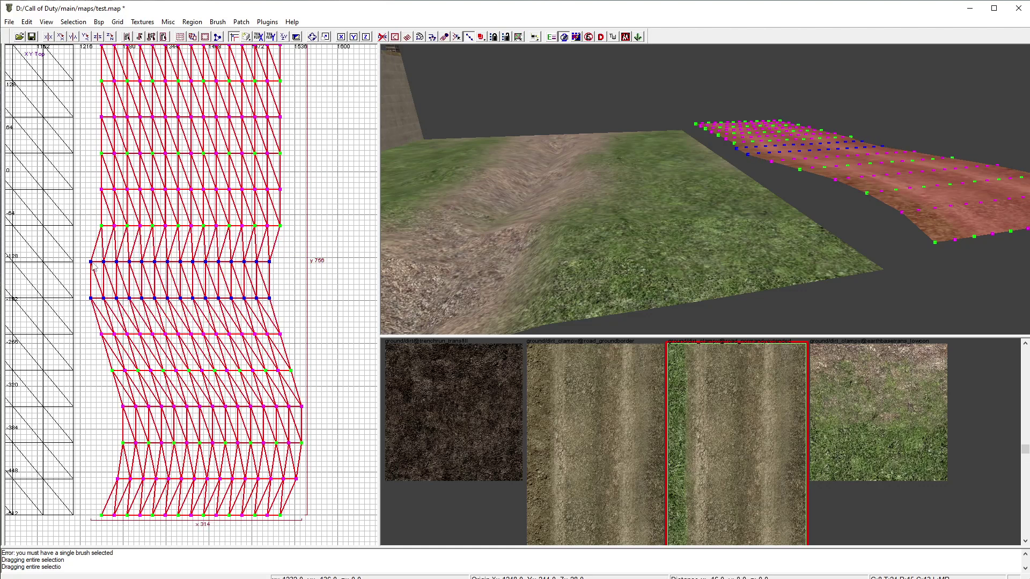
{"action": "right_click_drag", "start_coordinate": [132, 232], "coordinate": [102, 276]}
{"action": "left_click_drag", "start_coordinate": [84, 272], "coordinate": [287, 228]}
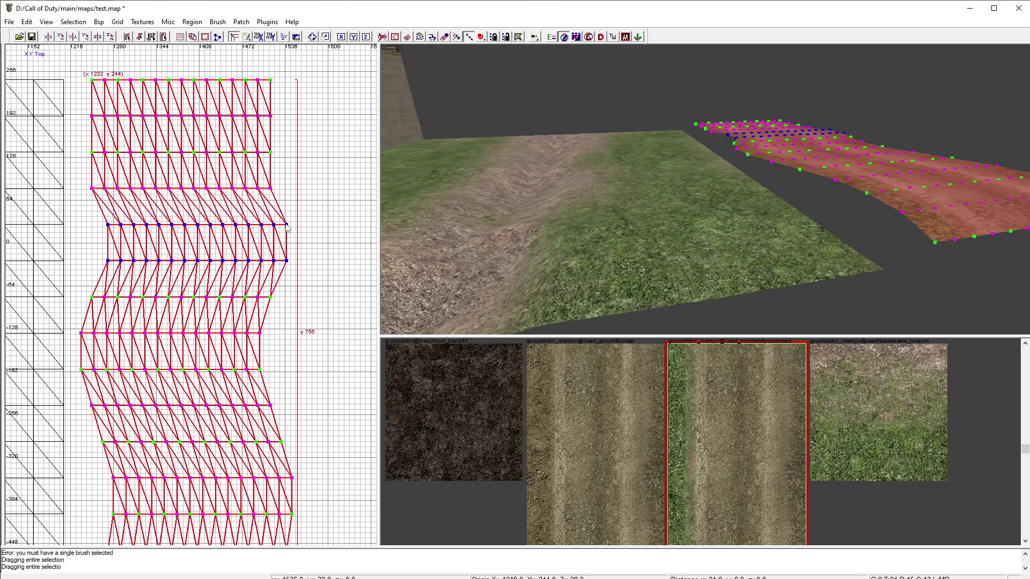
- Shift the third vertex row from the road's far end 8 units towards the grass and finish vertex editing
{"action": "right_click_drag", "start_coordinate": [108, 208], "coordinate": [111, 258]}
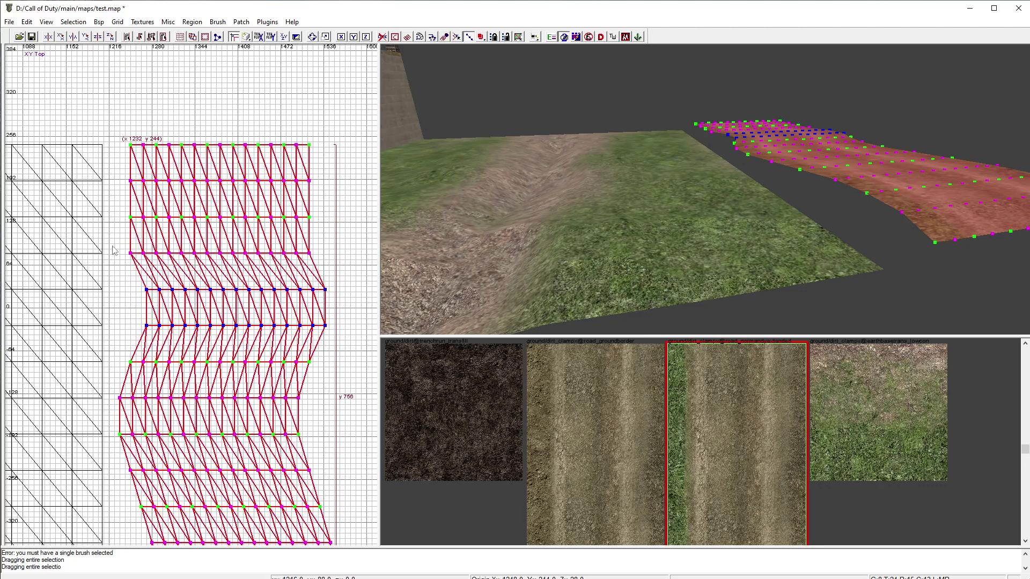
{"action": "left_click_drag", "start_coordinate": [119, 265], "coordinate": [295, 224]}
{"action": "left_click_drag", "start_coordinate": [107, 230], "coordinate": [316, 208]}
{"action": "left_click_drag", "start_coordinate": [130, 235], "coordinate": [304, 218]}
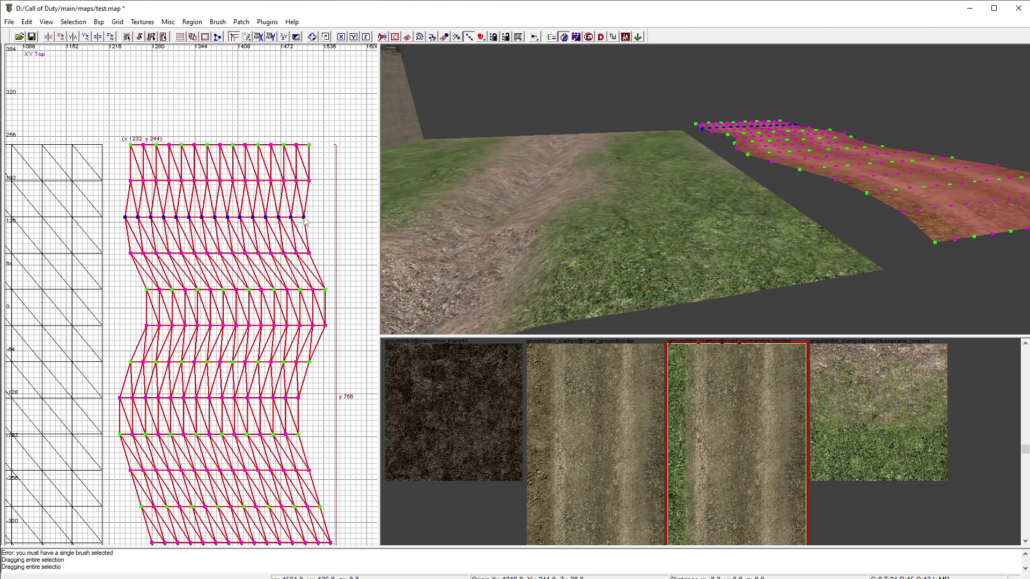
{"action": "right_click_drag", "start_coordinate": [666, 244], "coordinate": [746, 220]}
{"action": "key", "text": "Escape"}
- Compare the road mesh's height with the grass terrain in the front view and inspect the gap between them
{"action": "right_click_drag", "start_coordinate": [810, 288], "coordinate": [695, 179]}
{"action": "left_click", "coordinate": [695, 179], "text": "shift"}
{"action": "key", "text": "ctrl+Tab"}
{"action": "scroll", "coordinate": [223, 285], "scroll_direction": "up", "scroll_amount": 2}
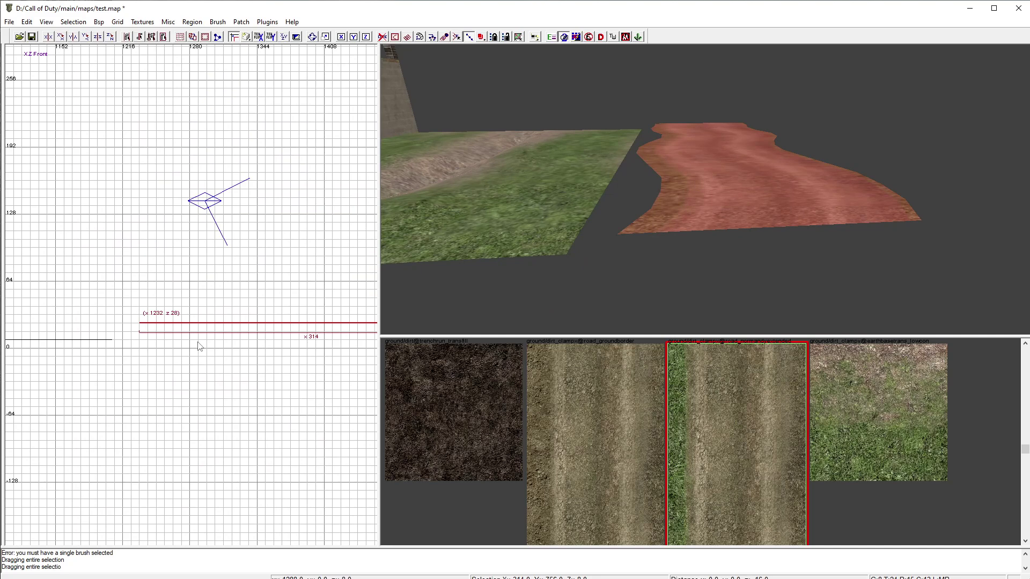
{"action": "key", "text": "Escape"}
{"action": "mouse_move", "coordinate": [627, 244]}
{"action": "right_mouse_down"}
{"action": "mouse_move", "coordinate": [590, 220]}
{"action": "mouse_move", "coordinate": [633, 290]}
{"action": "mouse_move", "coordinate": [644, 241]}
{"action": "right_mouse_up"}
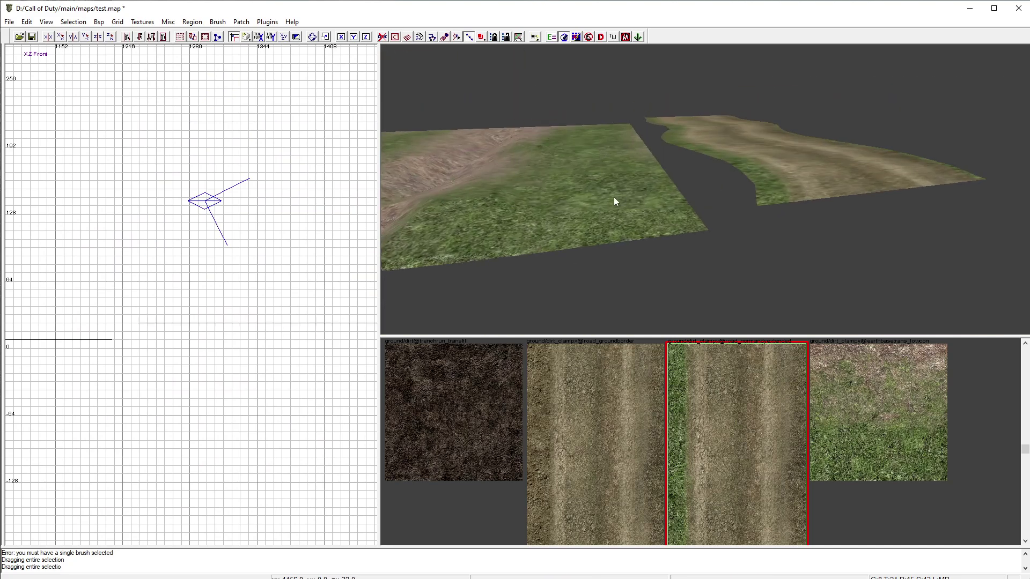
{"action": "right_click_drag", "start_coordinate": [694, 217], "coordinate": [679, 209]}
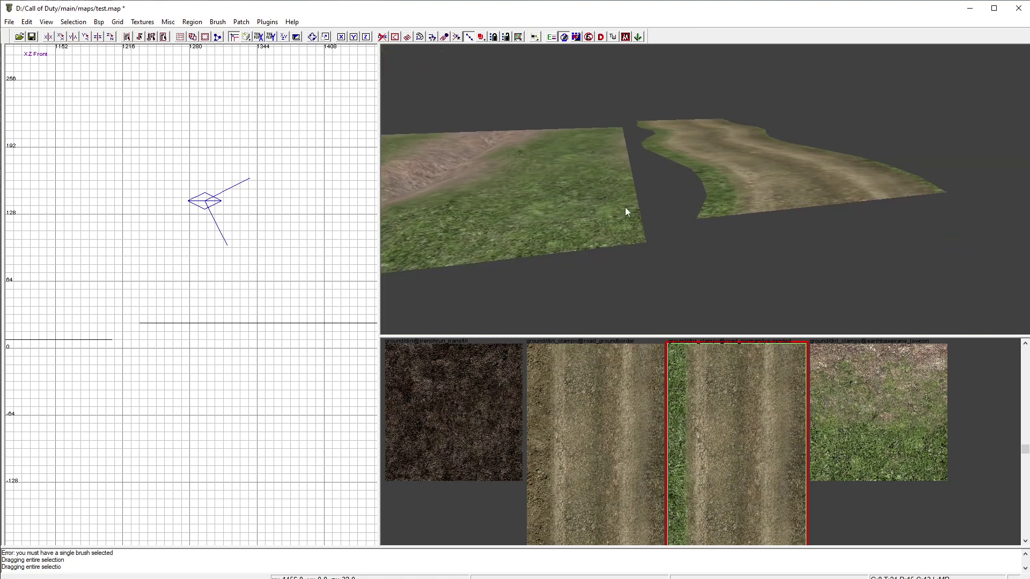
- Select the road mesh together with the overlapping terrain meshes and show their vertices in the top view
{"action": "left_click", "coordinate": [700, 212], "text": "shift"}
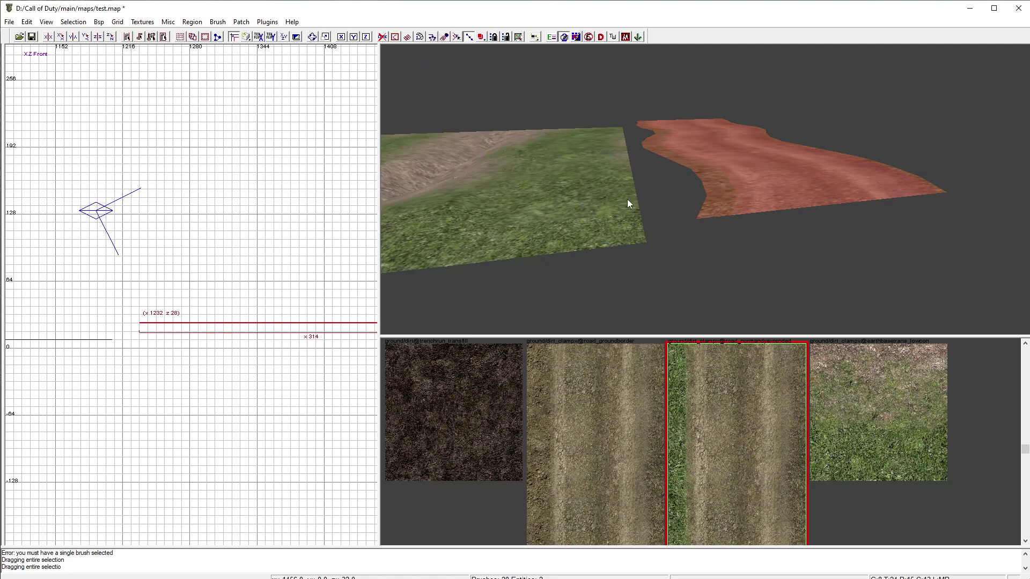
{"action": "left_click", "coordinate": [631, 219], "text": "shift"}
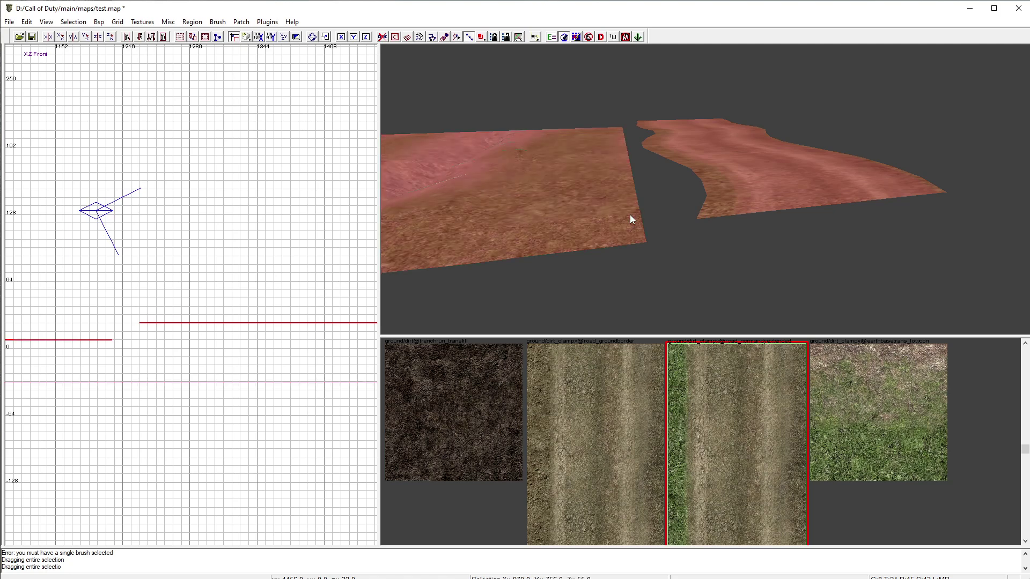
{"action": "left_click", "coordinate": [628, 226], "text": "shift"}
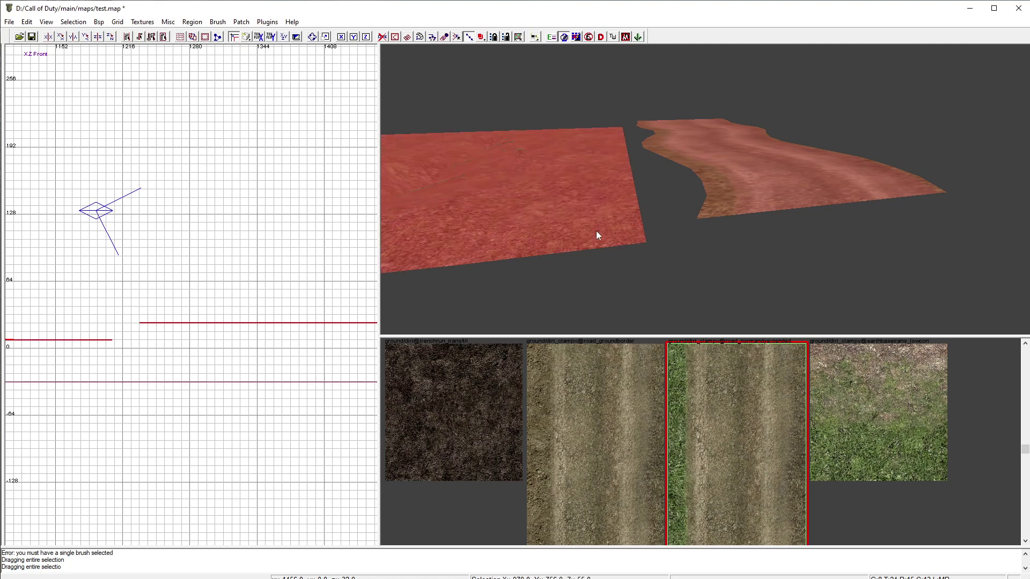
{"action": "key", "text": "v"}
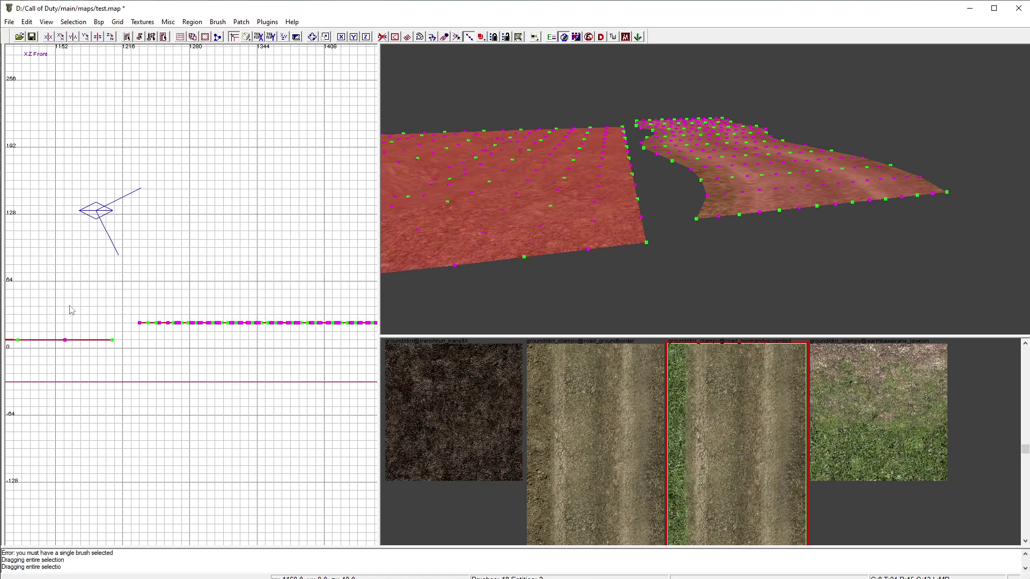
{"action": "key", "text": "ctrl+Tab"}
{"action": "key", "text": "ctrl+Tab"}
- Weld the grass terrain's near corner vertex to the facing corner vertex of the road mesh
{"action": "scroll", "coordinate": [177, 347], "scroll_direction": "down", "scroll_amount": 5}
{"action": "right_click_drag", "start_coordinate": [177, 347], "coordinate": [220, 256]}
{"action": "right_click_drag", "start_coordinate": [240, 327], "coordinate": [118, 322]}
{"action": "scroll", "coordinate": [141, 333], "scroll_direction": "up", "scroll_amount": 3}
{"action": "right_click_drag", "start_coordinate": [217, 358], "coordinate": [309, 329]}
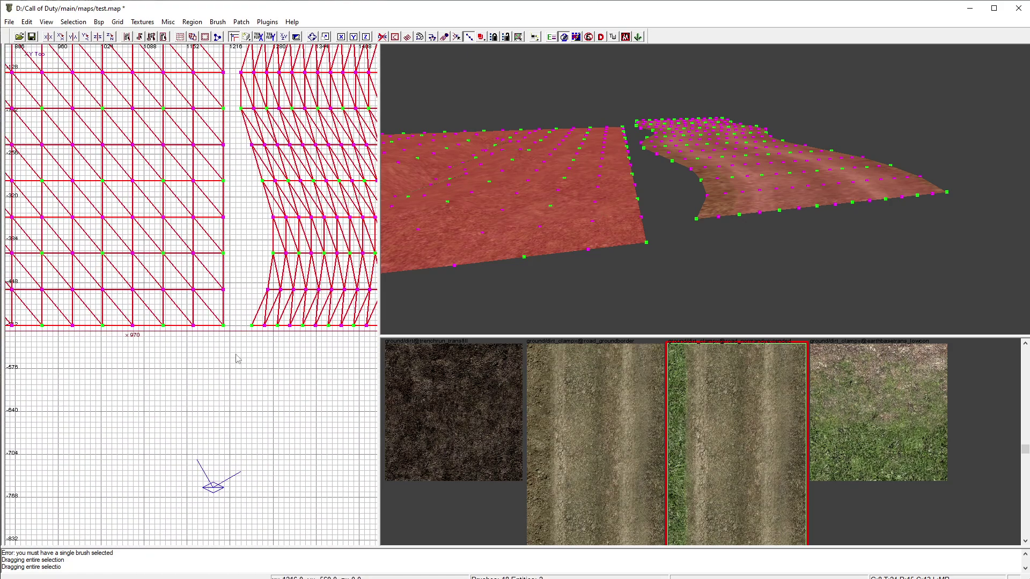
{"action": "scroll", "coordinate": [218, 363], "scroll_direction": "up", "scroll_amount": 3}
{"action": "left_click_drag", "start_coordinate": [128, 386], "coordinate": [206, 346]}
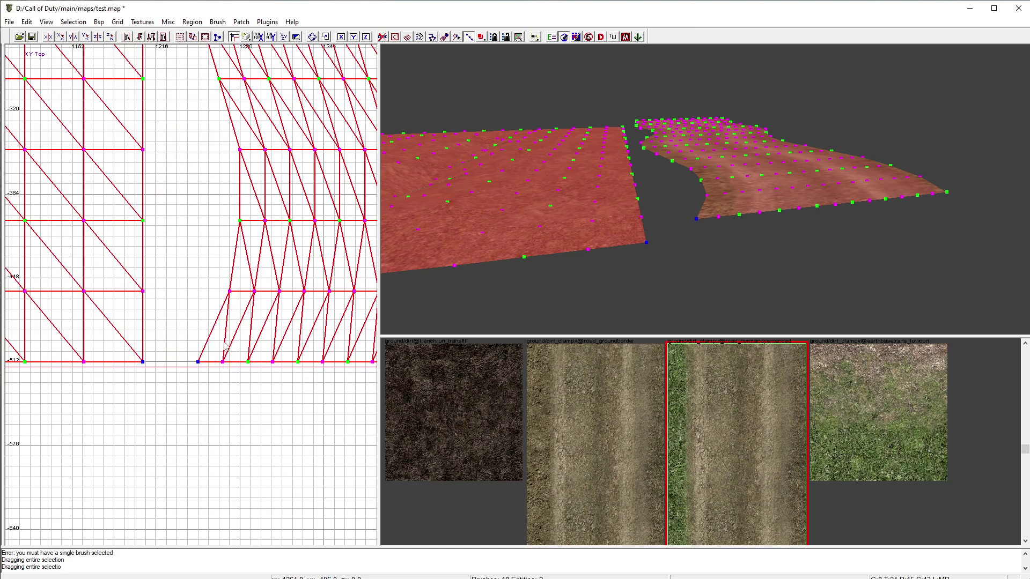
{"action": "key", "text": "w"}
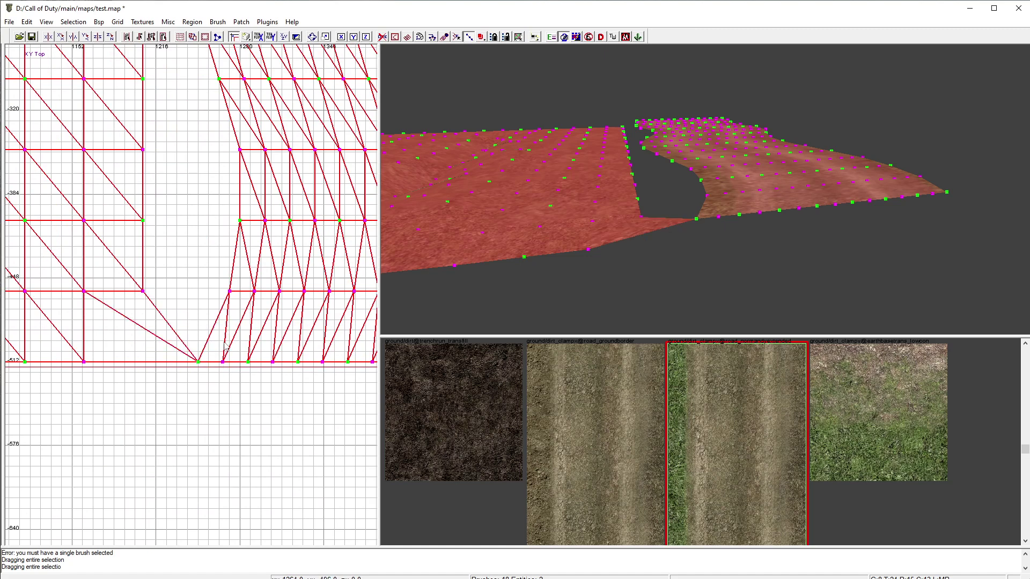
- Reselect the terrain and road meshes and weld the next two pairs of facing edge vertices beyond the joined corner
{"action": "right_click_drag", "start_coordinate": [677, 161], "coordinate": [731, 242]}
{"action": "key", "text": "Escape"}
{"action": "scroll", "coordinate": [763, 298], "scroll_direction": "down", "scroll_amount": 2}
{"action": "left_click", "coordinate": [731, 241], "text": "shift"}
{"action": "left_click", "coordinate": [549, 224], "text": "shift"}
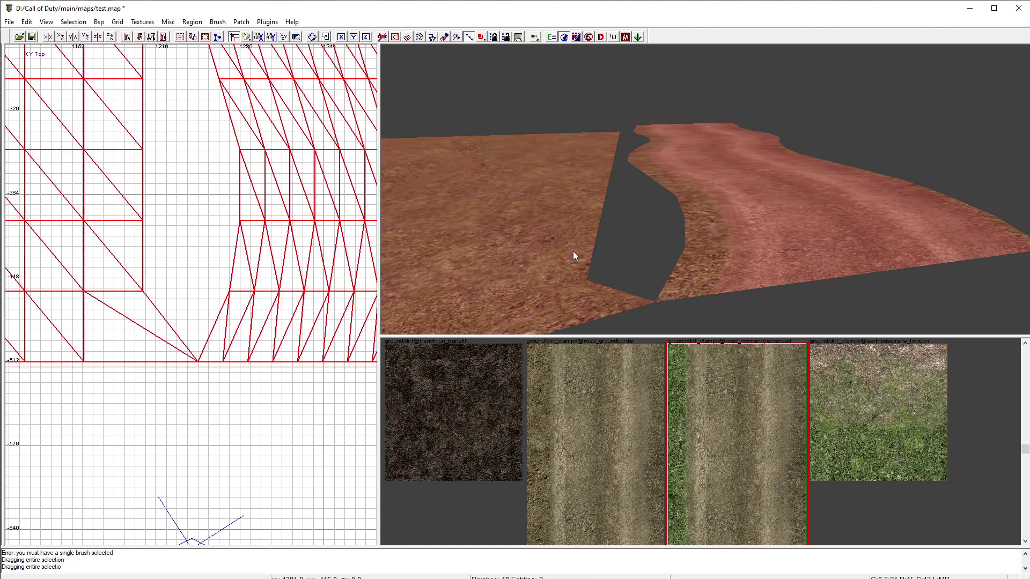
{"action": "key", "text": "v"}
{"action": "left_click_drag", "start_coordinate": [139, 302], "coordinate": [266, 280]}
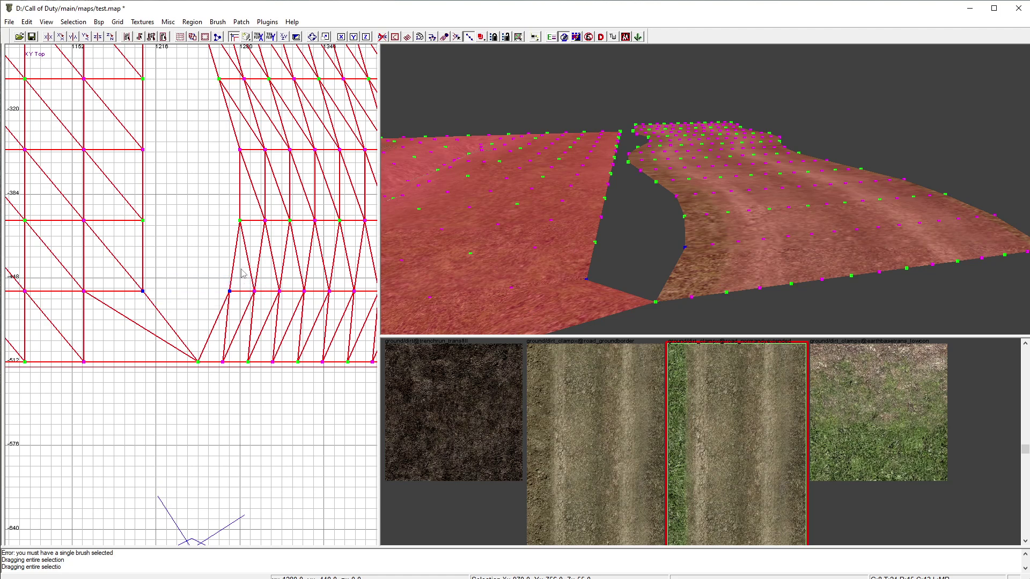
{"action": "key", "text": "w"}
{"action": "left_click_drag", "start_coordinate": [133, 252], "coordinate": [248, 211]}
{"action": "key", "text": "ctrl+w"}
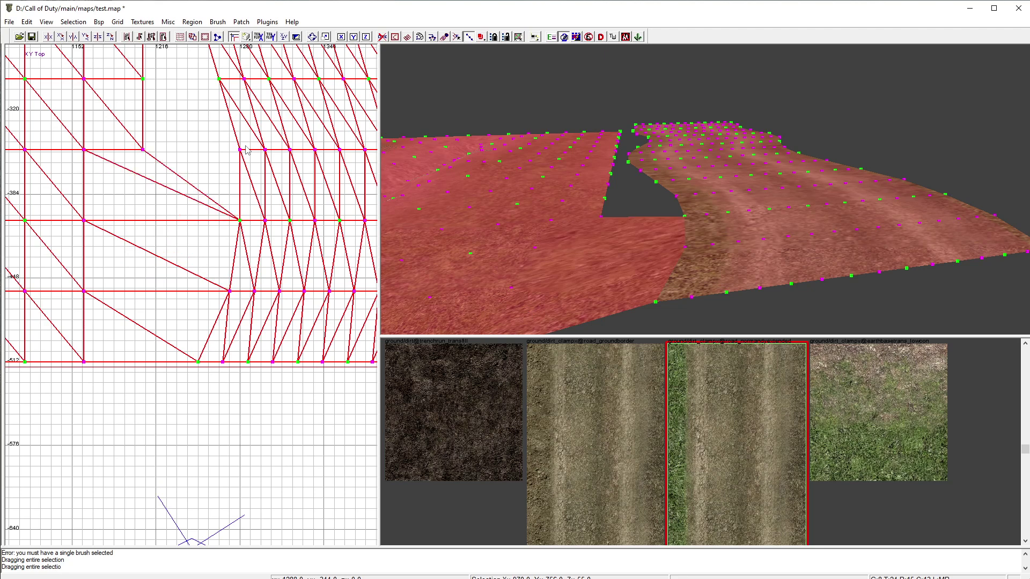
- Weld the next four pairs of facing edge vertices up to the middle of the gap between terrain and road
{"action": "left_click_drag", "start_coordinate": [109, 175], "coordinate": [248, 132]}
{"action": "key", "text": "w"}
{"action": "right_click_drag", "start_coordinate": [196, 168], "coordinate": [156, 383]}
{"action": "left_click_drag", "start_coordinate": [87, 335], "coordinate": [186, 268]}
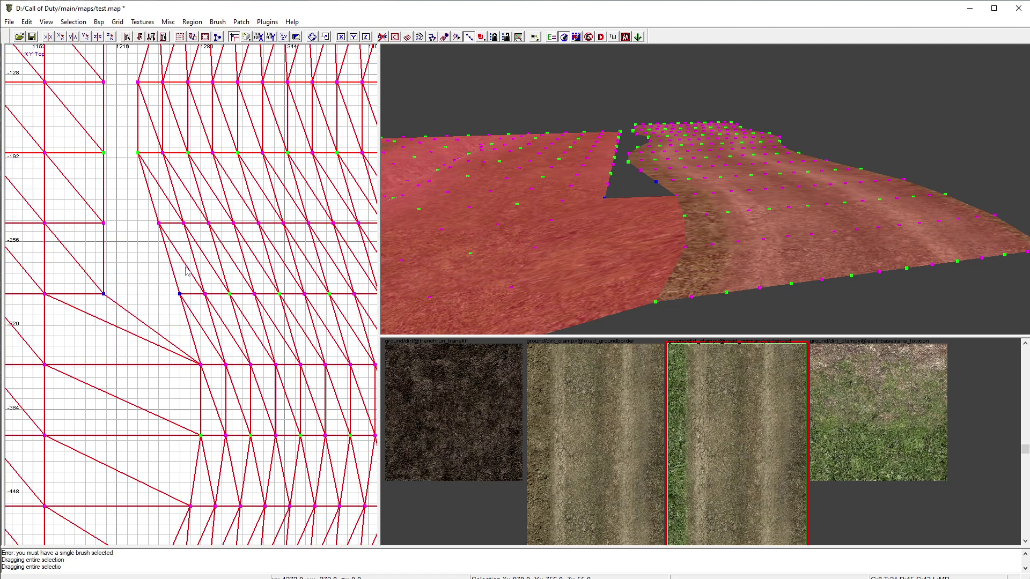
{"action": "key", "text": "ctrl+w"}
{"action": "left_click_drag", "start_coordinate": [80, 242], "coordinate": [164, 211]}
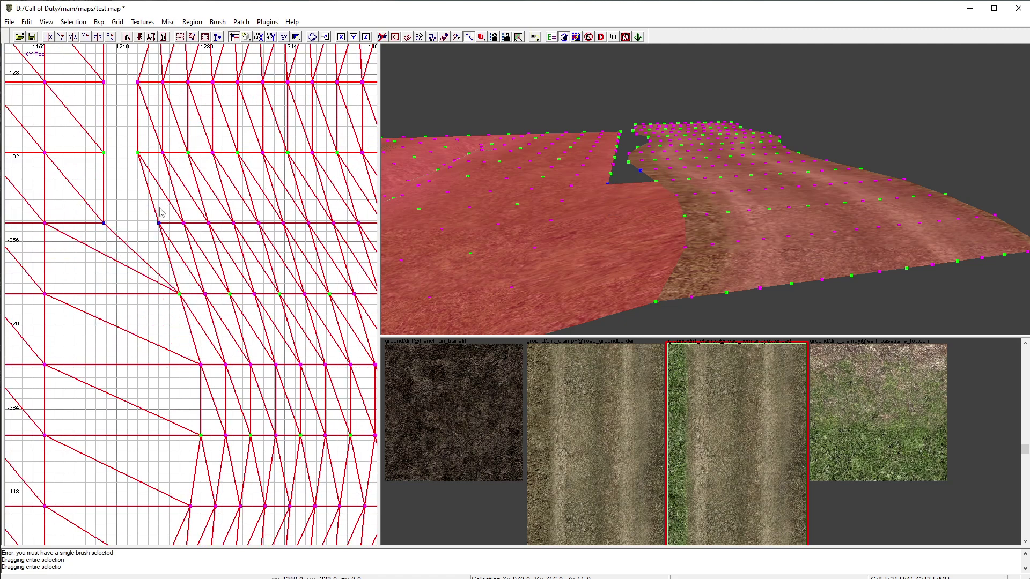
{"action": "key", "text": "ctrl+w"}
{"action": "left_click_drag", "start_coordinate": [95, 183], "coordinate": [152, 138]}
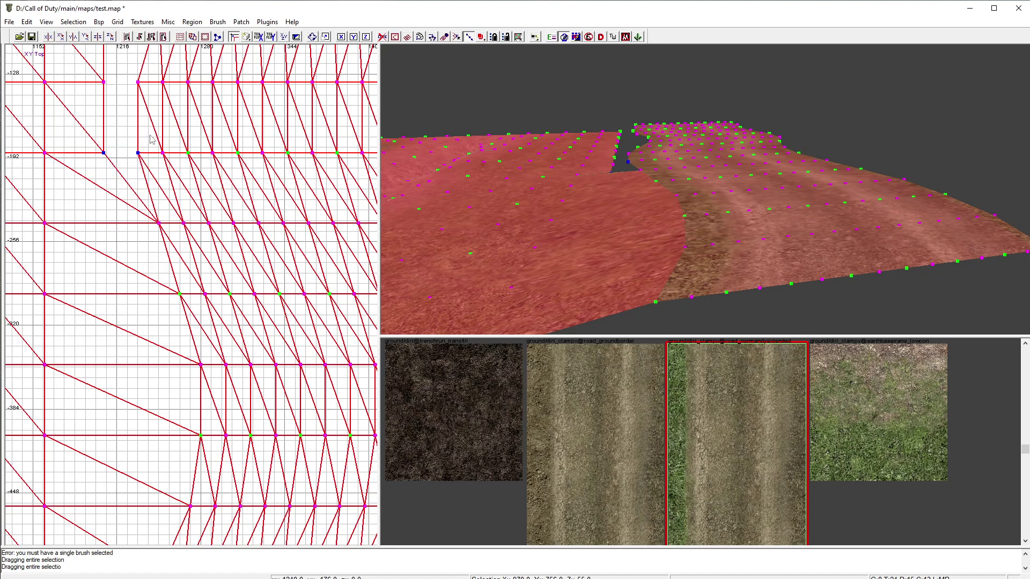
{"action": "key", "text": "w"}
- Weld four more pairs of terrain and road edge vertices, continuing past the middle of the road
{"action": "right_click_drag", "start_coordinate": [159, 148], "coordinate": [165, 363]}
{"action": "left_click_drag", "start_coordinate": [96, 319], "coordinate": [151, 285]}
{"action": "key", "text": "ctrl+w"}
{"action": "left_click_drag", "start_coordinate": [95, 254], "coordinate": [179, 203]}
{"action": "key", "text": "ctrl+w"}
{"action": "right_click_drag", "start_coordinate": [157, 204], "coordinate": [143, 311]}
{"action": "left_click_drag", "start_coordinate": [86, 277], "coordinate": [189, 242]}
{"action": "key", "text": "ctrl+w"}
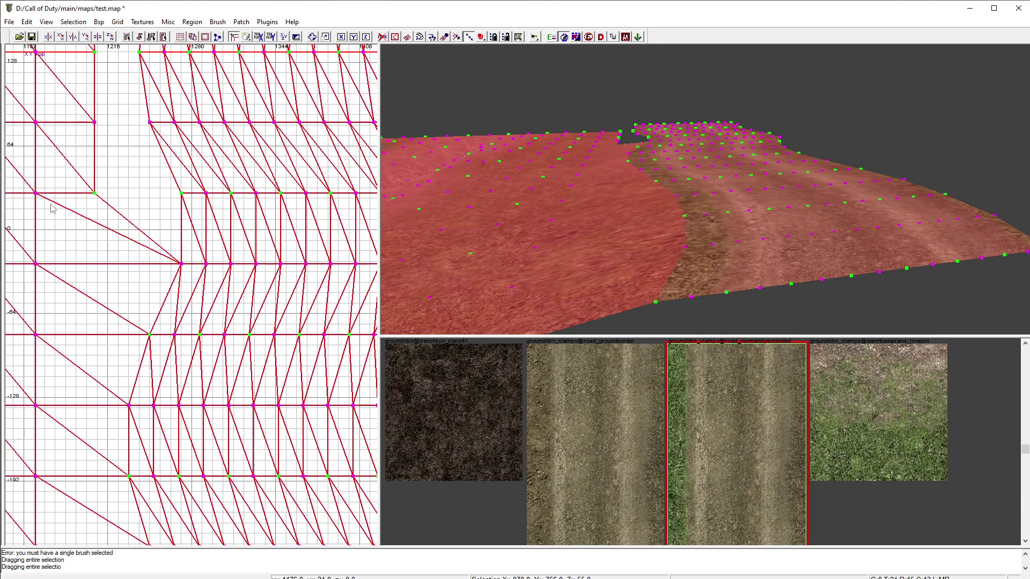
{"action": "left_click_drag", "start_coordinate": [83, 221], "coordinate": [186, 186]}
{"action": "key", "text": "ctrl+w"}
- Weld the last four pairs of edge vertices up to the far corner, closing the gap, and deselect the meshes
{"action": "right_click_drag", "start_coordinate": [186, 186], "coordinate": [188, 287]}
{"action": "left_click_drag", "start_coordinate": [85, 247], "coordinate": [165, 207]}
{"action": "key", "text": "ctrl+w"}
{"action": "right_click_drag", "start_coordinate": [154, 213], "coordinate": [151, 252]}
{"action": "left_click_drag", "start_coordinate": [85, 209], "coordinate": [154, 173]}
{"action": "key", "text": "ctrl+w"}
{"action": "right_click_drag", "start_coordinate": [131, 168], "coordinate": [124, 220]}
{"action": "left_click_drag", "start_coordinate": [75, 197], "coordinate": [154, 157]}
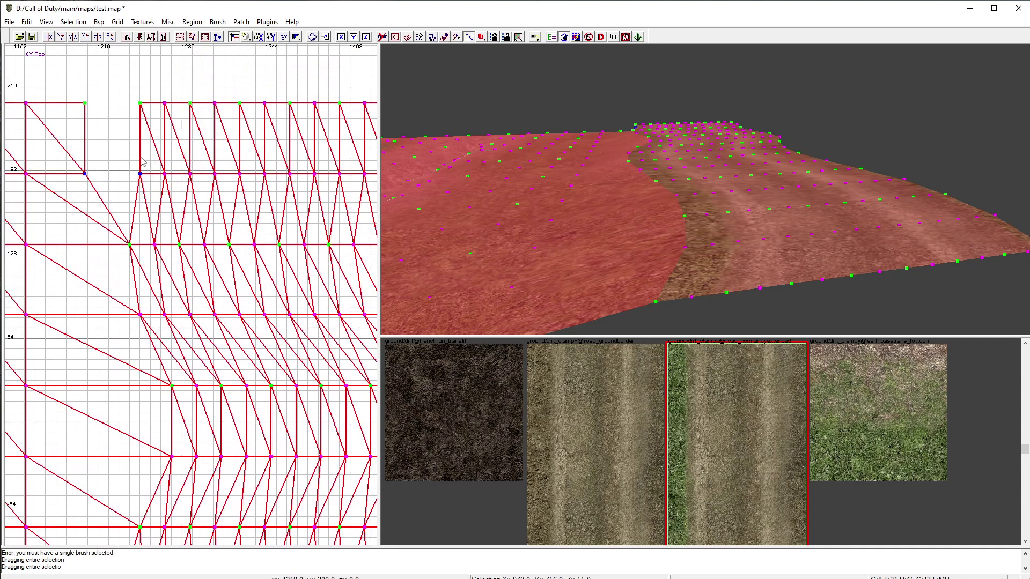
{"action": "key", "text": "ctrl+w"}
{"action": "right_click_drag", "start_coordinate": [133, 162], "coordinate": [128, 196]}
{"action": "left_click_drag", "start_coordinate": [71, 156], "coordinate": [147, 120]}
{"action": "key", "text": "ctrl+w"}
{"action": "key", "text": "Escape"}
- Inspect the joined grass and road edge, and select the road mesh on its own in the top view
{"action": "right_click_drag", "start_coordinate": [600, 189], "coordinate": [600, 220]}
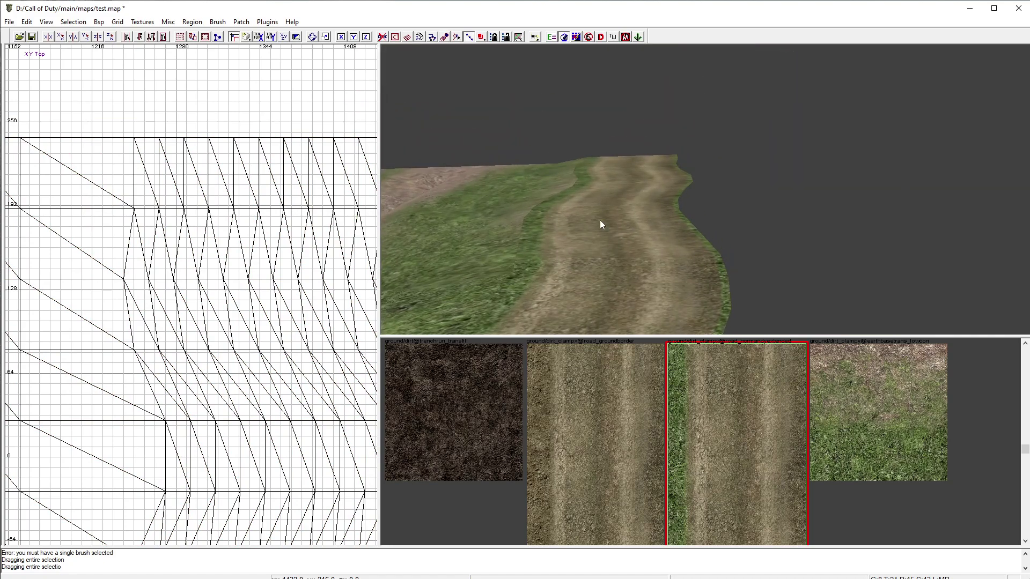
{"action": "left_click", "coordinate": [651, 216], "text": "shift"}
{"action": "scroll", "coordinate": [317, 283], "scroll_direction": "down", "scroll_amount": 5}
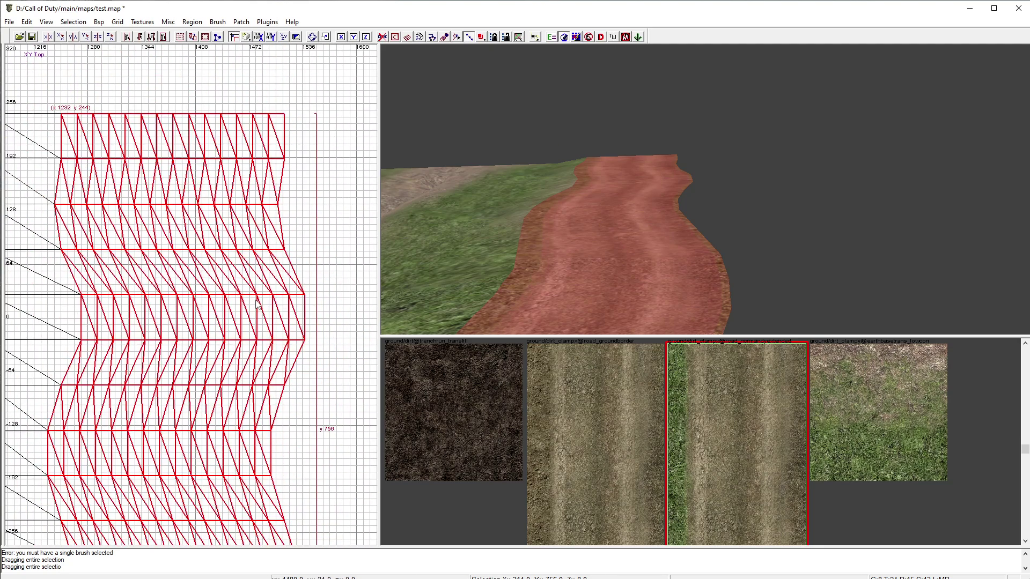
{"action": "scroll", "coordinate": [190, 245], "scroll_direction": "down", "scroll_amount": 2}
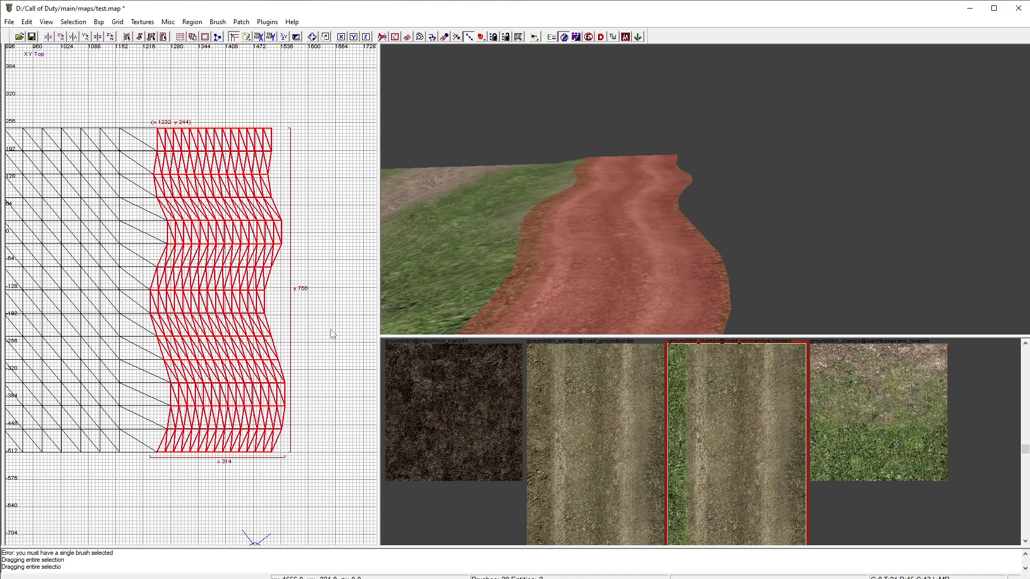
{"action": "scroll", "coordinate": [264, 433], "scroll_direction": "up", "scroll_amount": 2}
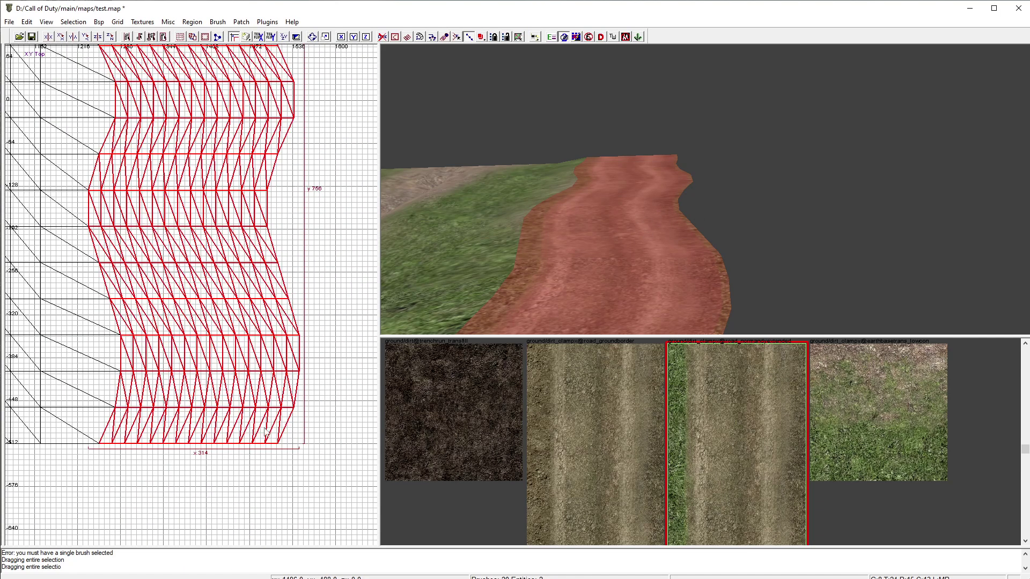
{"action": "right_click_drag", "start_coordinate": [272, 138], "coordinate": [251, 160]}
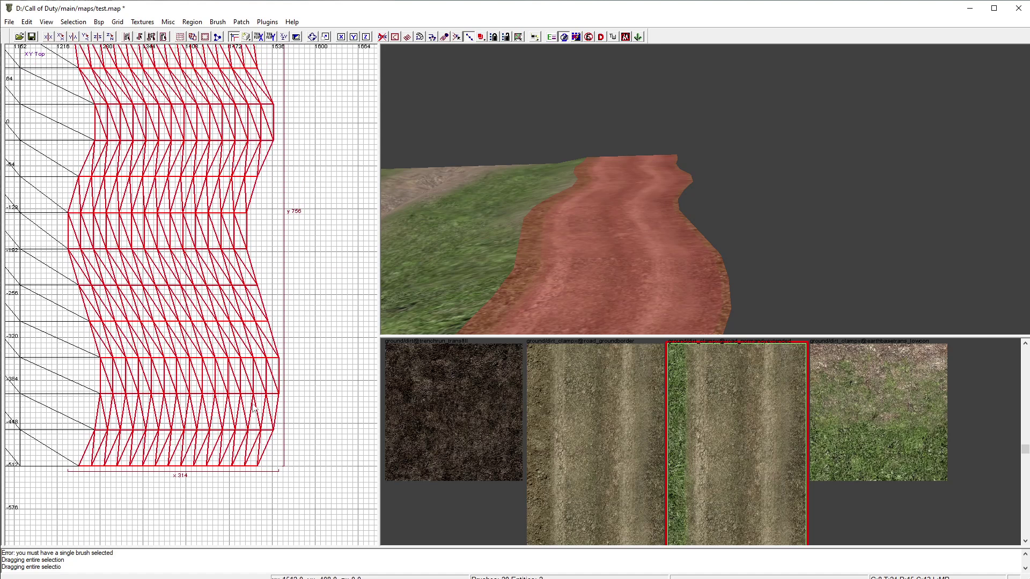
- Split the road mesh lengthwise along the vertex column three cells from its outer edge, and select both resulting pieces
{"action": "key", "text": "v"}
{"action": "right_click_drag", "start_coordinate": [663, 208], "coordinate": [670, 302]}
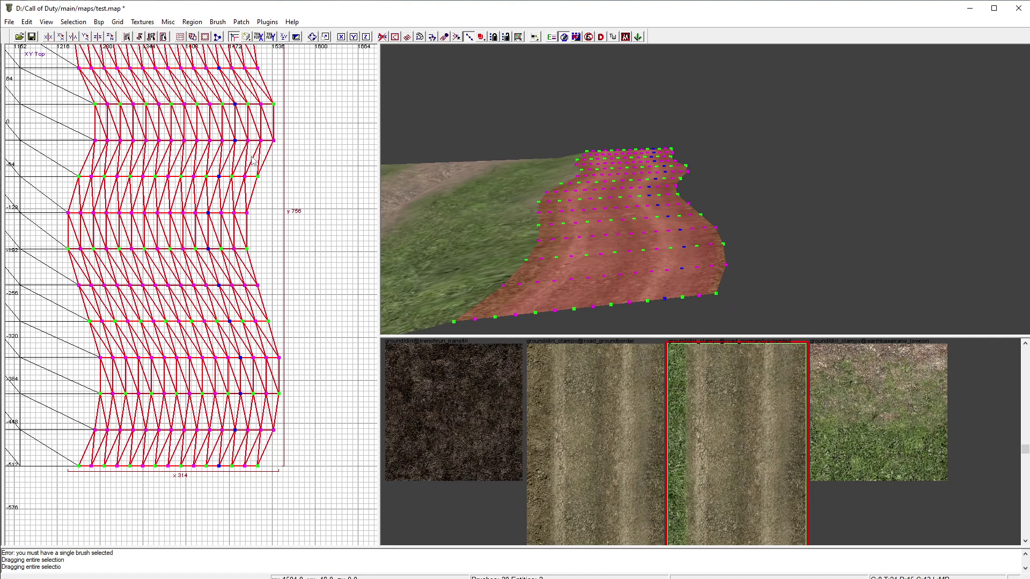
{"action": "right_click_drag", "start_coordinate": [231, 171], "coordinate": [240, 329]}
{"action": "mouse_move", "coordinate": [671, 246]}
{"action": "right_mouse_down"}
{"action": "mouse_move", "coordinate": [677, 238]}
{"action": "mouse_move", "coordinate": [671, 246]}
{"action": "right_mouse_up"}
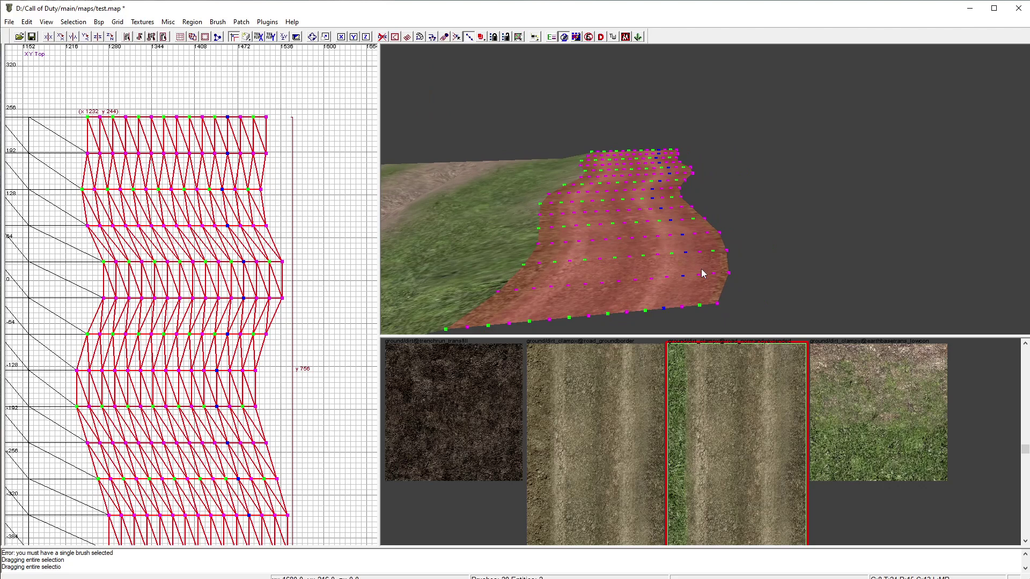
{"action": "key", "text": "Escape"}
{"action": "left_click", "coordinate": [671, 243], "text": "shift"}
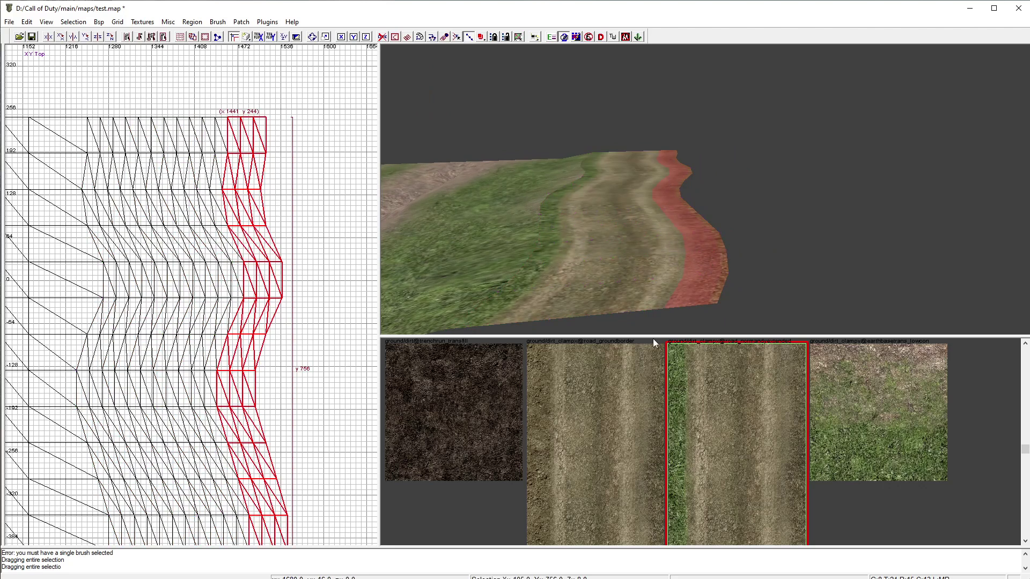
{"action": "left_click", "coordinate": [623, 256], "text": "shift"}
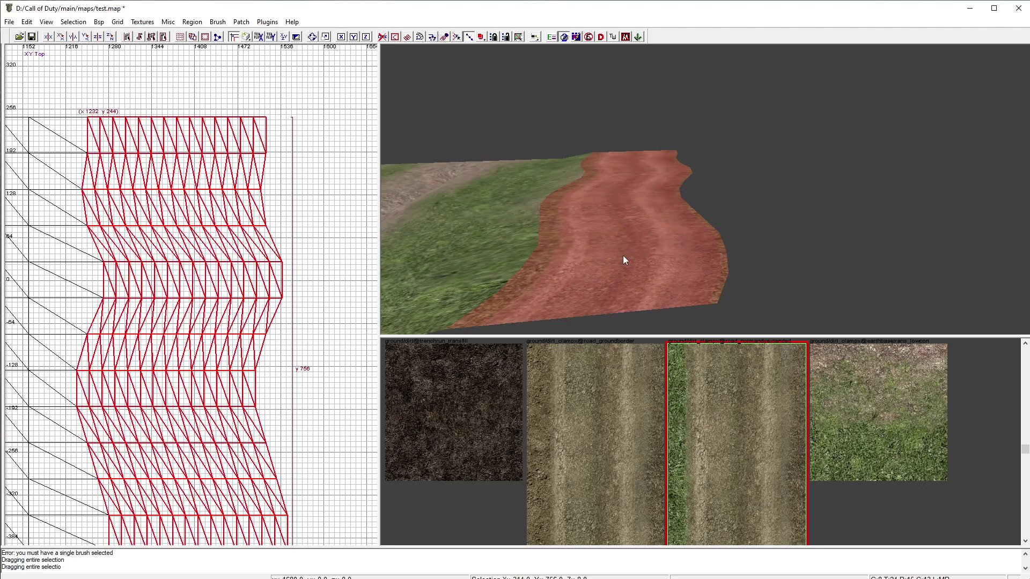
- Move the road's outer three-cell strip 64 units away from the rest of the road and inspect the gap
{"action": "left_click", "coordinate": [699, 260], "text": "shift"}
{"action": "left_click", "coordinate": [648, 252], "text": "shift"}
{"action": "left_click", "coordinate": [713, 255], "text": "shift"}
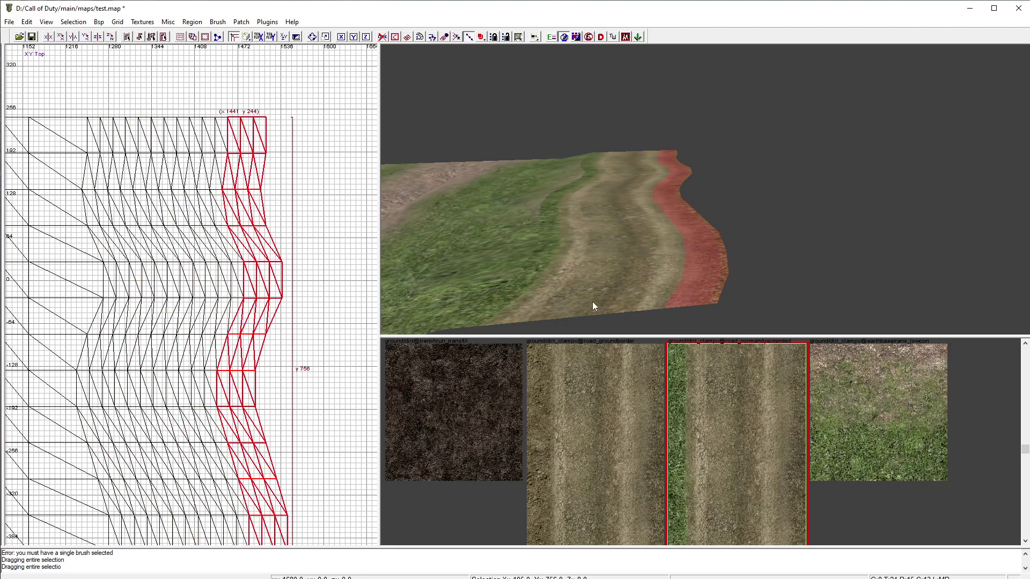
{"action": "left_click_drag", "start_coordinate": [294, 347], "coordinate": [337, 347]}
{"action": "key", "text": "Escape"}
{"action": "right_click_drag", "start_coordinate": [705, 190], "coordinate": [699, 292], "text": "ctrl"}
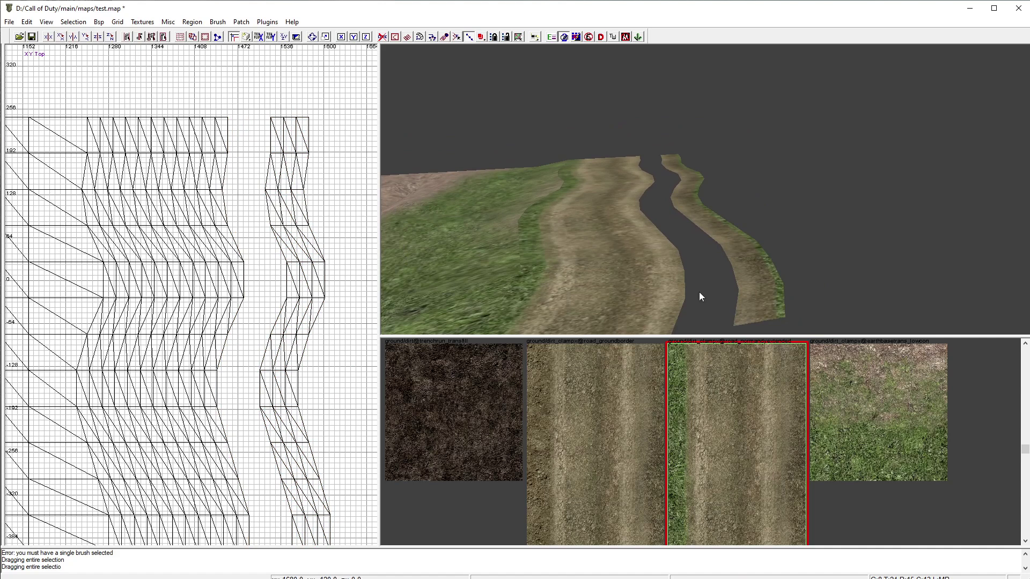
- Undo the outer strip's move and leave the road meshes deselected
{"action": "left_click", "coordinate": [730, 248], "text": "shift"}
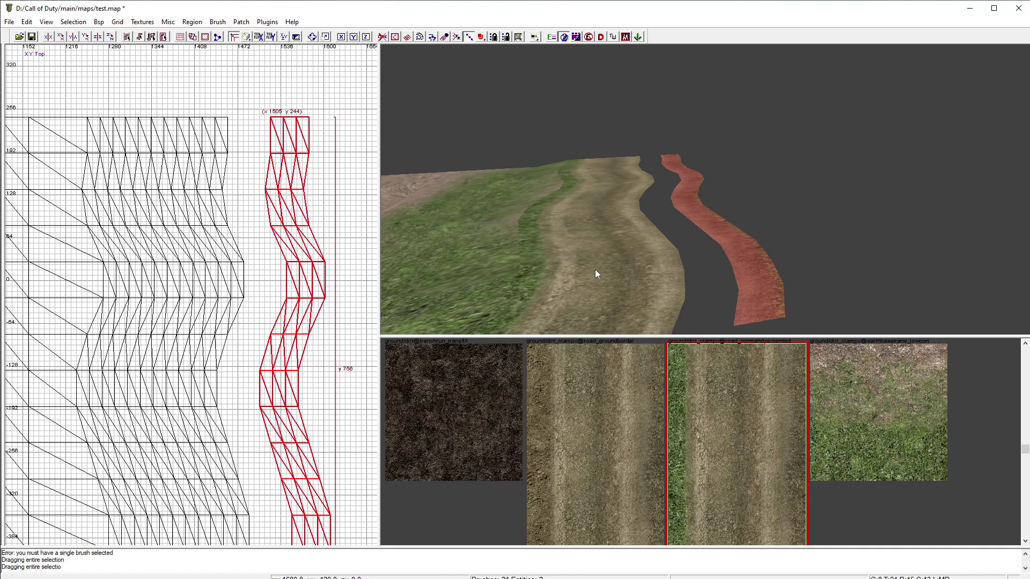
{"action": "key", "text": "ctrl+z"}
{"action": "key", "text": "Escape"}
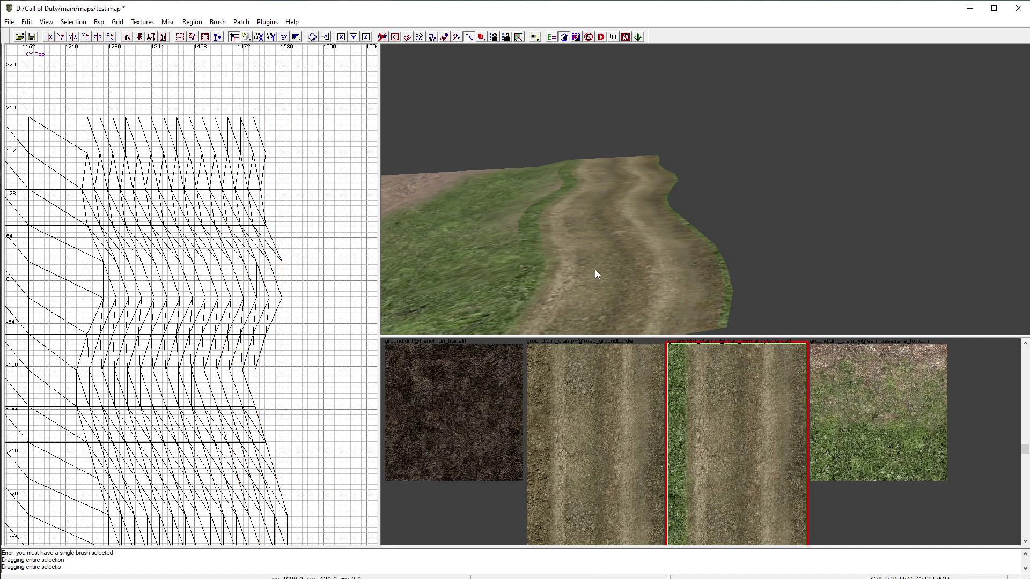
- Draw a brush along the bottom of the dirt ditch in the front view, 80 units wide and 24 units high
{"action": "right_click_drag", "start_coordinate": [764, 240], "coordinate": [790, 232]}
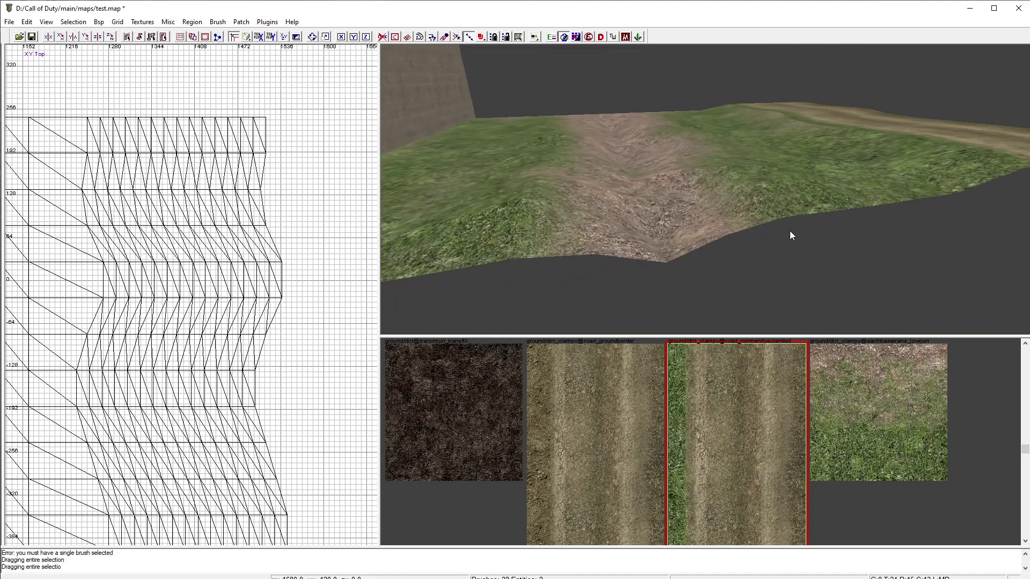
{"action": "scroll", "coordinate": [161, 212], "scroll_direction": "down", "scroll_amount": 4}
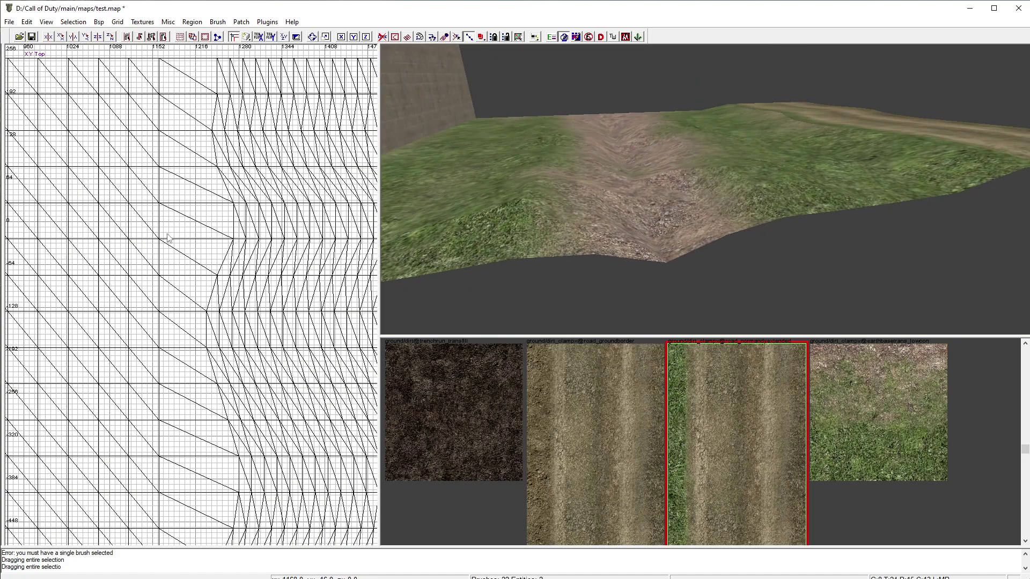
{"action": "right_click", "coordinate": [142, 246]}
{"action": "left_click", "coordinate": [579, 218]}
{"action": "key", "text": "ctrl+Tab"}
{"action": "scroll", "coordinate": [109, 326], "scroll_direction": "up", "scroll_amount": 8}
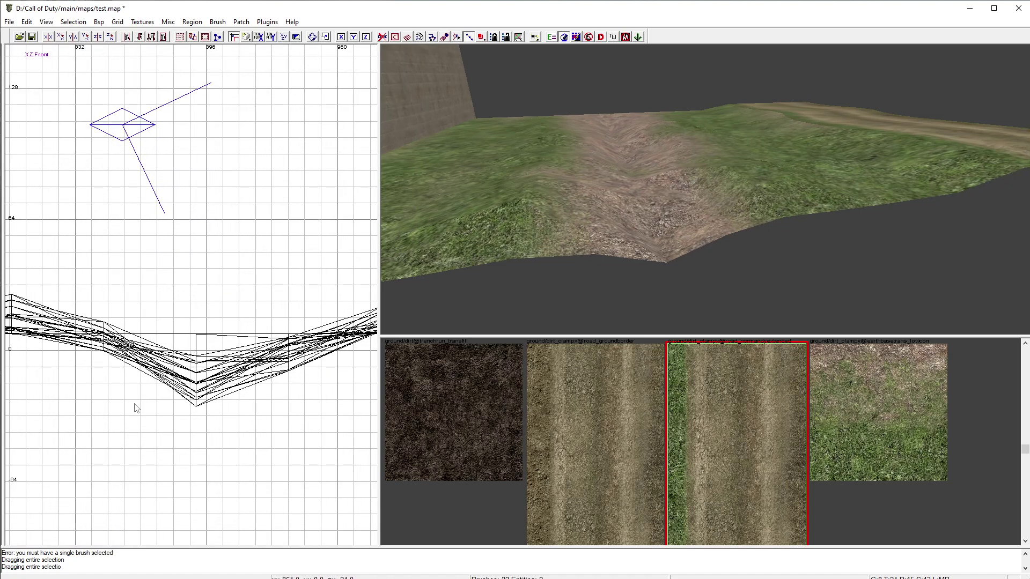
{"action": "left_click_drag", "start_coordinate": [138, 405], "coordinate": [239, 385]}
{"action": "key", "text": "BackSpace"}
{"action": "mouse_move", "coordinate": [129, 414]}
{"action": "left_mouse_down"}
{"action": "mouse_move", "coordinate": [259, 390]}
{"action": "mouse_move", "coordinate": [289, 397]}
{"action": "left_mouse_up"}
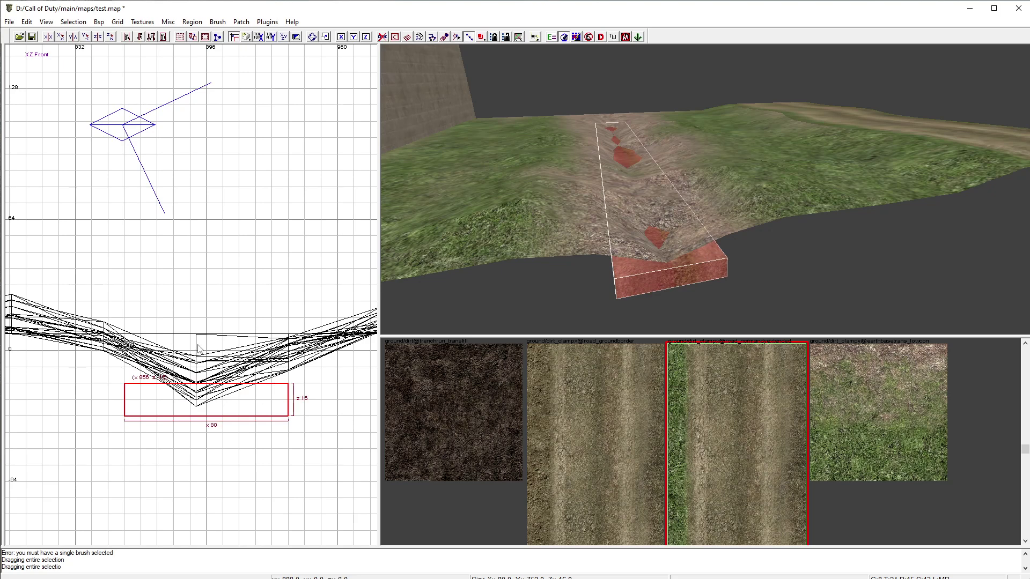
{"action": "left_click_drag", "start_coordinate": [198, 352], "coordinate": [198, 346]}
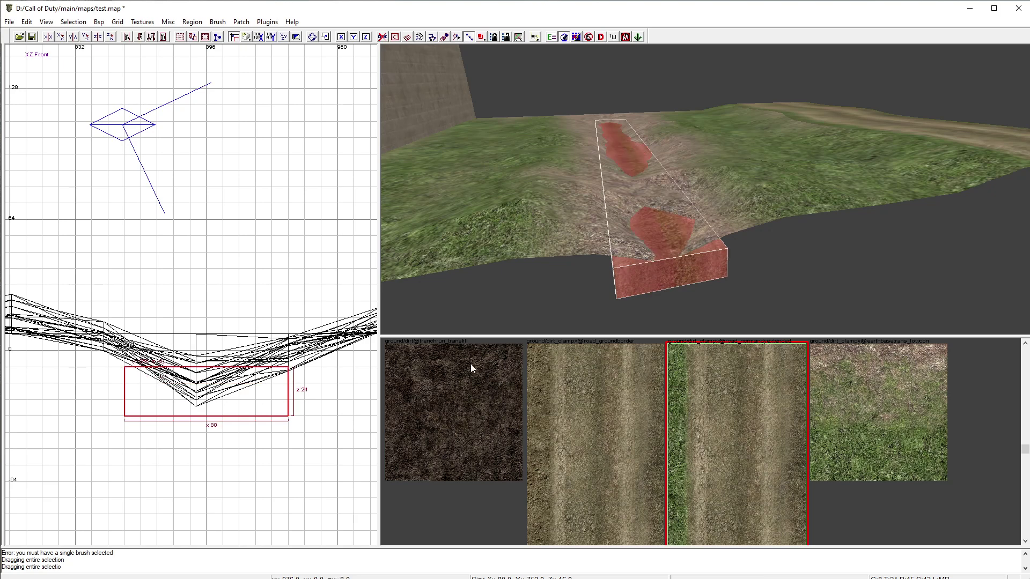
- Load the effects texture set, apply the damwater texture to the ditch brush, and deselect it
{"action": "left_click", "coordinate": [142, 22]}
{"action": "mouse_move", "coordinate": [177, 245]}
{"action": "left_click", "coordinate": [153, 348]}
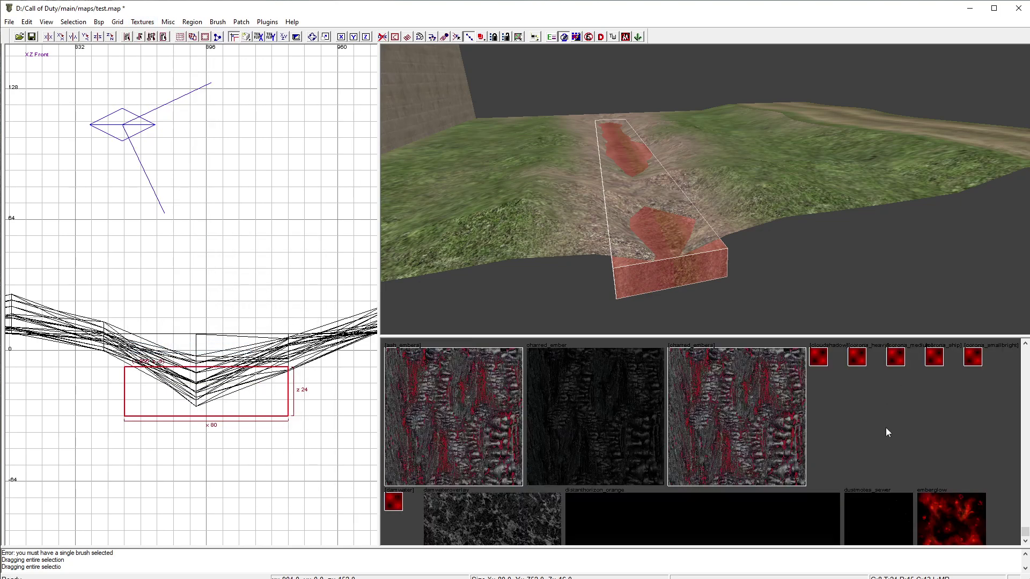
{"action": "scroll", "coordinate": [492, 461], "scroll_direction": "down", "scroll_amount": 5}
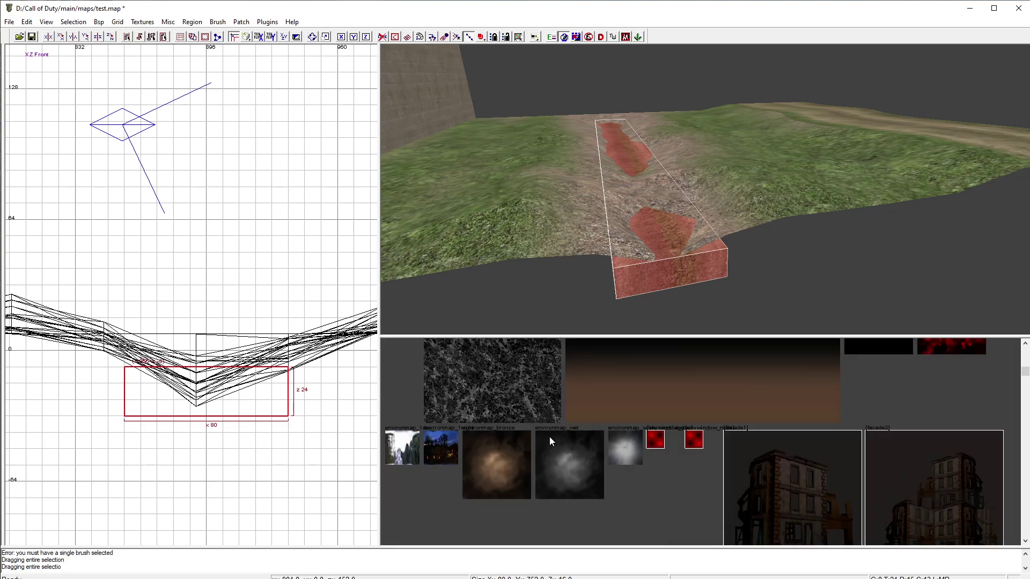
{"action": "scroll", "coordinate": [546, 438], "scroll_direction": "up", "scroll_amount": 2}
{"action": "left_click", "coordinate": [395, 398]}
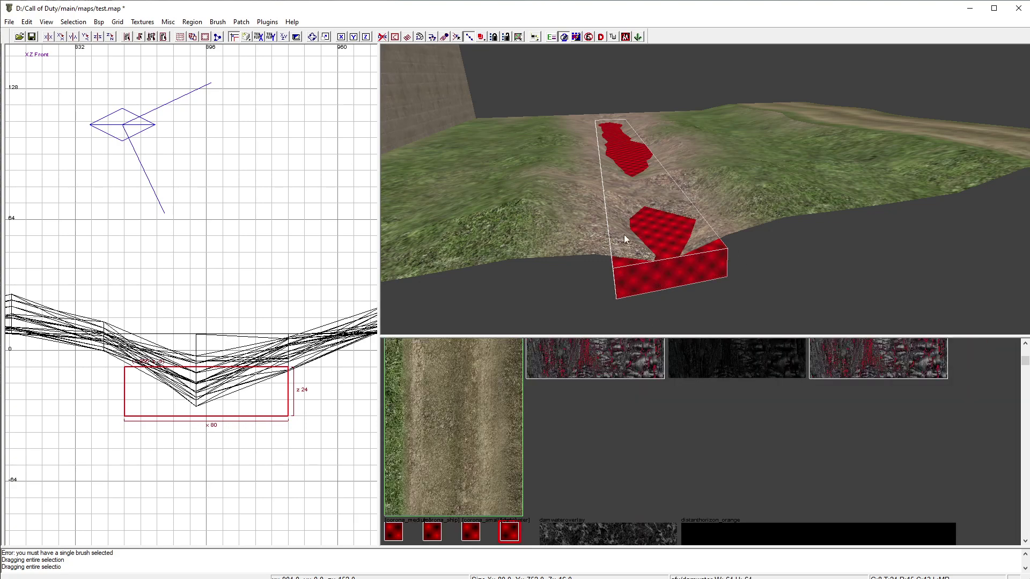
{"action": "right_click_drag", "start_coordinate": [636, 193], "coordinate": [639, 212]}
{"action": "key", "text": "Escape"}
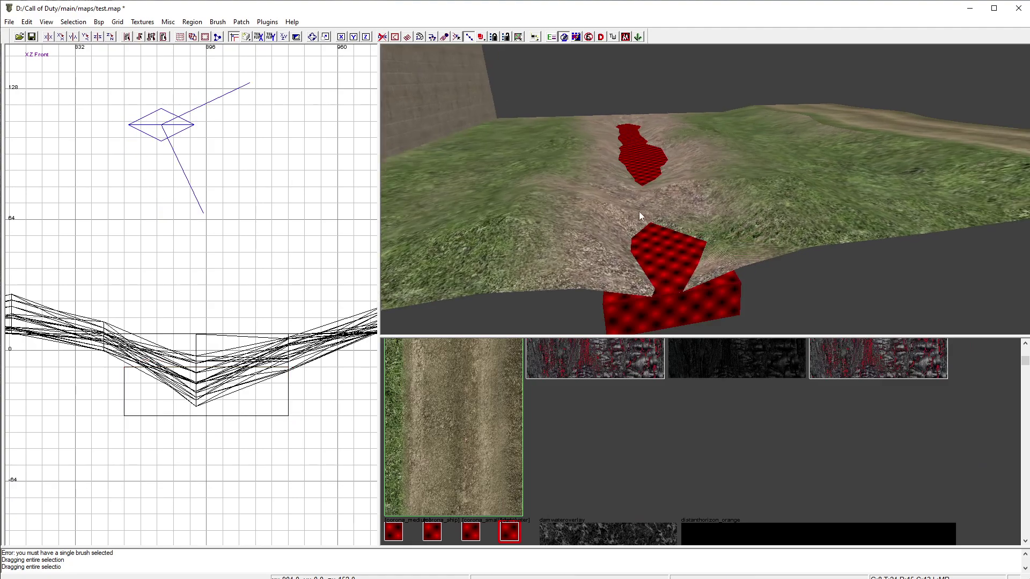
- Examine the water brush in the ditch together with the surrounding terrain, road and building, with the whole map shown in the top view
{"action": "right_click", "coordinate": [710, 278]}
{"action": "mouse_move", "coordinate": [710, 278]}
{"action": "right_mouse_down", "text": "ctrl"}
{"action": "mouse_move", "coordinate": [698, 273]}
{"action": "mouse_move", "coordinate": [762, 215]}
{"action": "mouse_move", "coordinate": [710, 278]}
{"action": "mouse_move", "coordinate": [676, 301]}
{"action": "right_mouse_up", "text": "ctrl"}
{"action": "scroll", "coordinate": [199, 348], "scroll_direction": "down", "scroll_amount": 4}
{"action": "key", "text": "ctrl+Tab"}
{"action": "key", "text": "ctrl+Tab"}
{"action": "scroll", "coordinate": [234, 368], "scroll_direction": "down", "scroll_amount": 7}
{"action": "right_click_drag", "start_coordinate": [200, 240], "coordinate": [276, 315]}
{"action": "mouse_move", "coordinate": [672, 182]}
{"action": "right_mouse_down"}
{"action": "mouse_move", "coordinate": [671, 156]}
{"action": "mouse_move", "coordinate": [719, 188]}
{"action": "mouse_move", "coordinate": [676, 215]}
{"action": "mouse_move", "coordinate": [676, 183]}
{"action": "mouse_move", "coordinate": [622, 161]}
{"action": "mouse_move", "coordinate": [665, 203]}
{"action": "mouse_move", "coordinate": [682, 193]}
{"action": "right_mouse_up"}
{"action": "key", "text": "Down"}
{"action": "key", "text": "Down"}
{"action": "key", "text": "Down"}
{"action": "key", "text": "Down"}
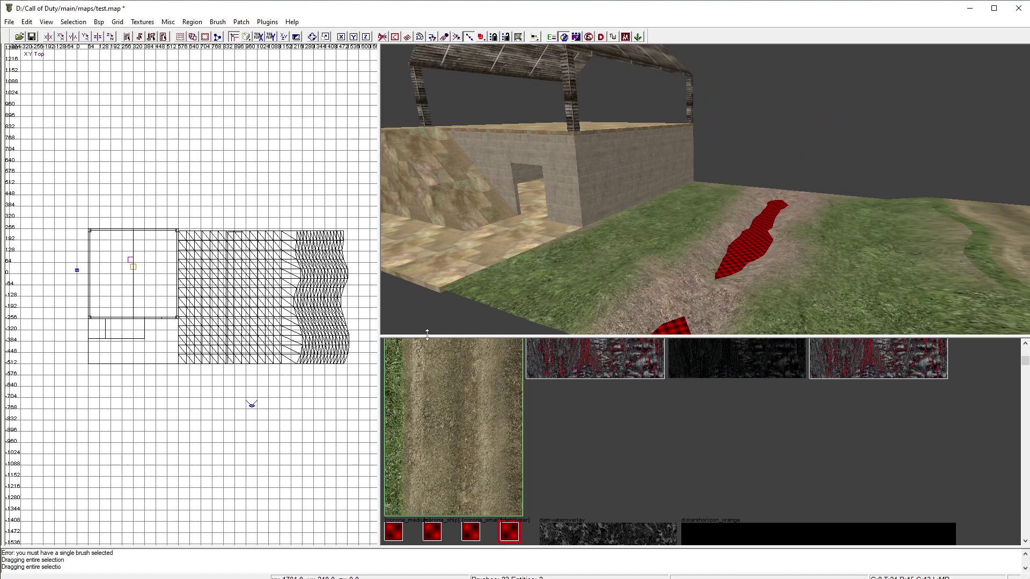
{"action": "right_click_drag", "start_coordinate": [769, 321], "coordinate": [741, 316]}
{"action": "key", "text": "Down"}
{"action": "key", "text": "Down"}
{"action": "key", "text": "Down"}
{"action": "key", "text": "Down"}
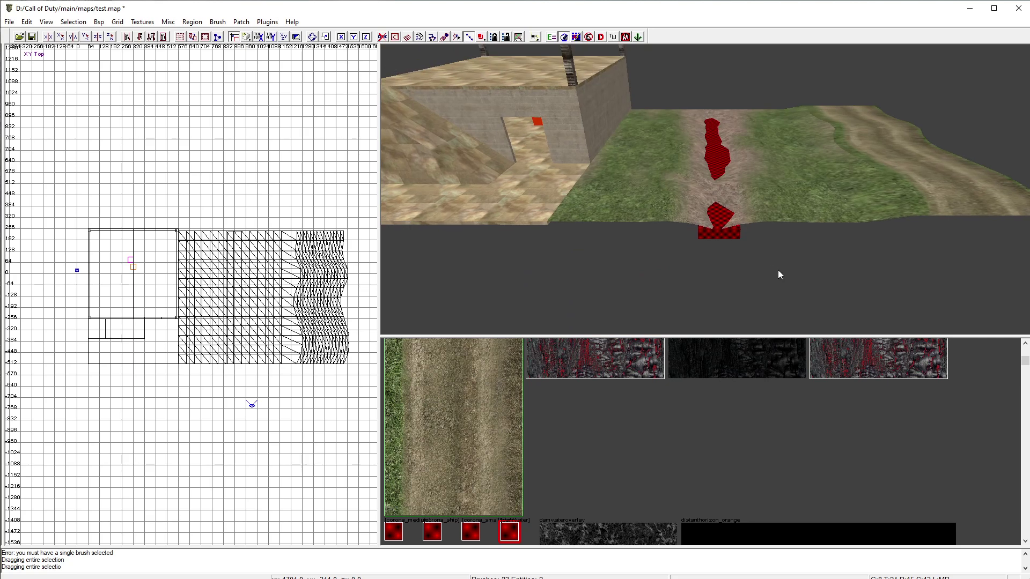